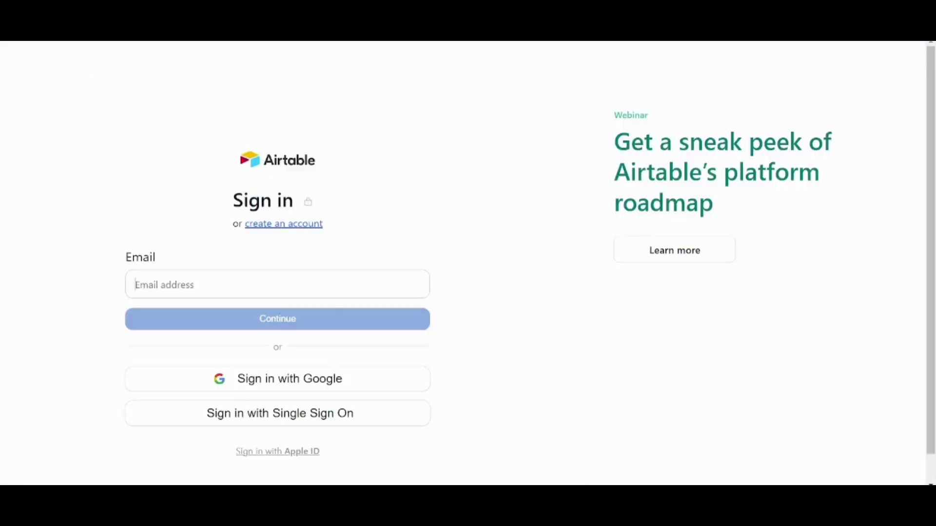
Sign in to Airtable with a Google account and start a base from the Project tracker template.
{"action": "left_click", "coordinate": [287, 388]}
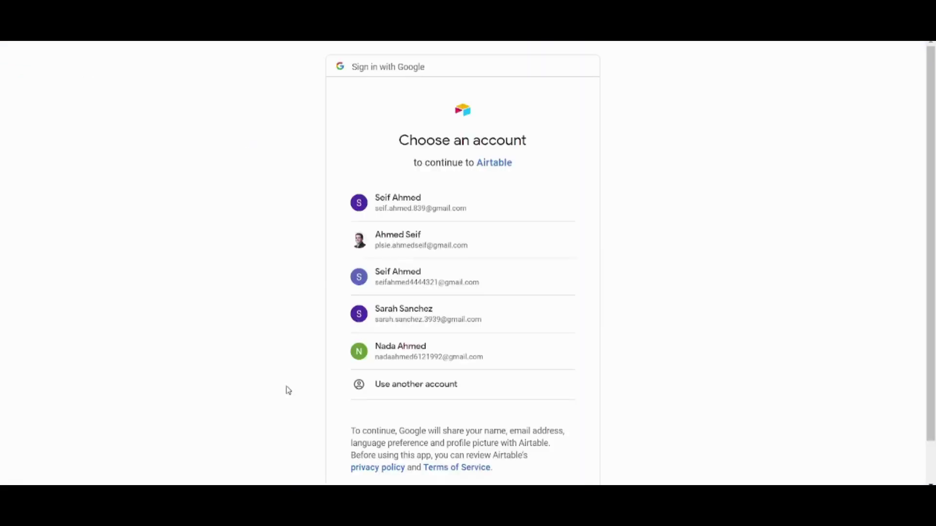
{"action": "left_click", "coordinate": [438, 278]}
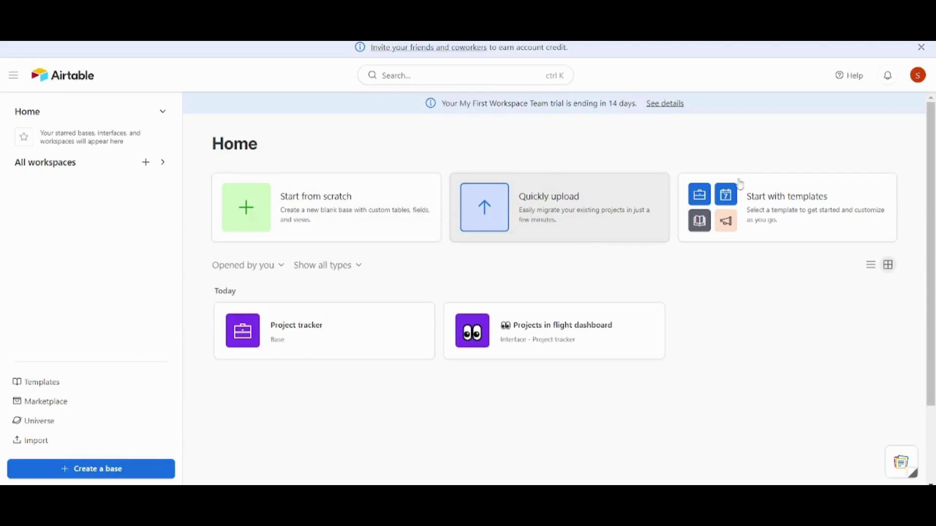
{"action": "left_click", "coordinate": [782, 208]}
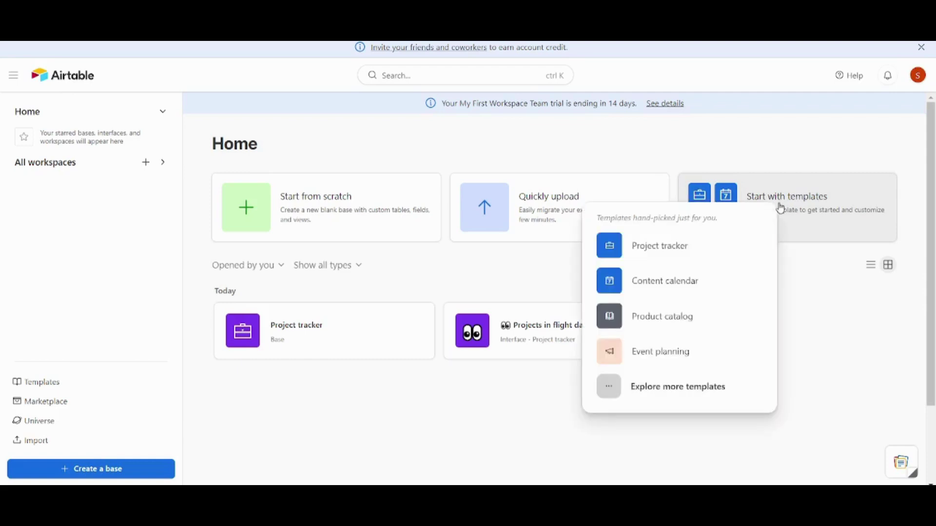
{"action": "left_click", "coordinate": [695, 251]}
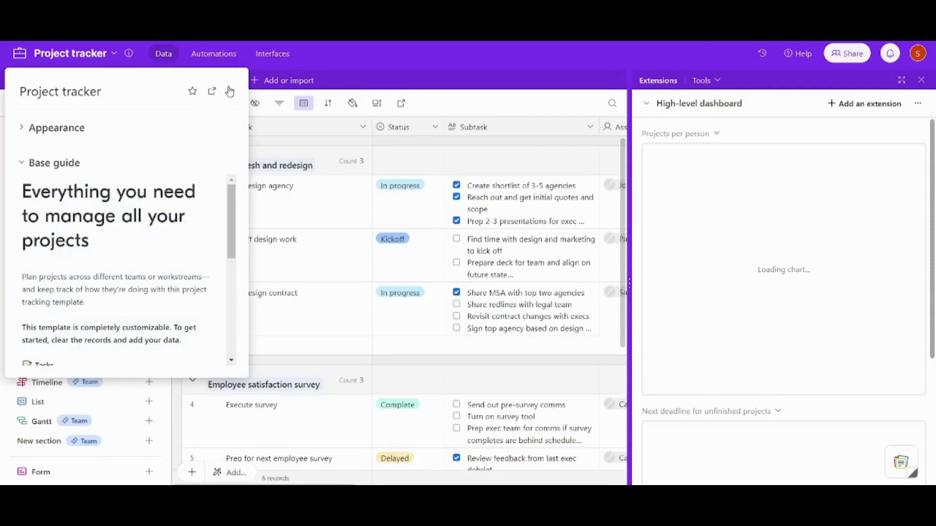
Rename the base as My first Project.
{"action": "left_click", "coordinate": [231, 91]}
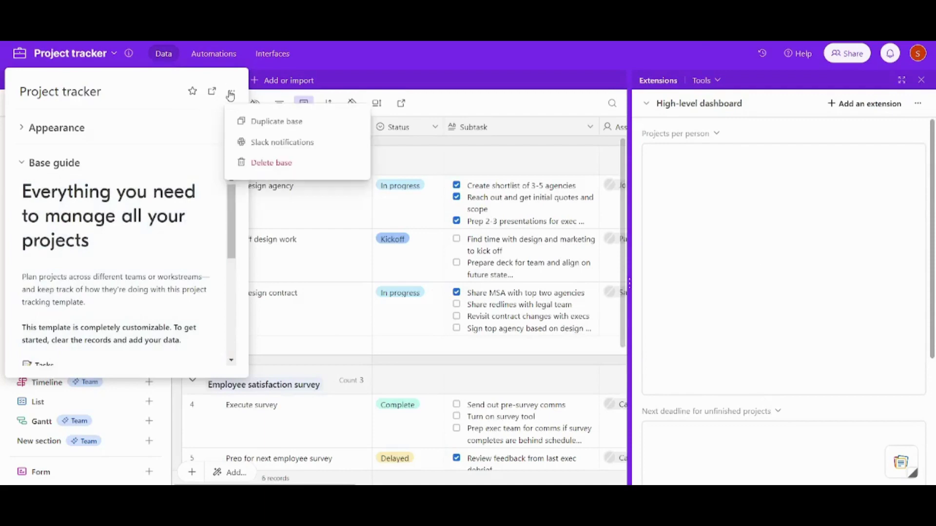
{"action": "left_click", "coordinate": [186, 81]}
{"action": "left_click", "coordinate": [107, 92]}
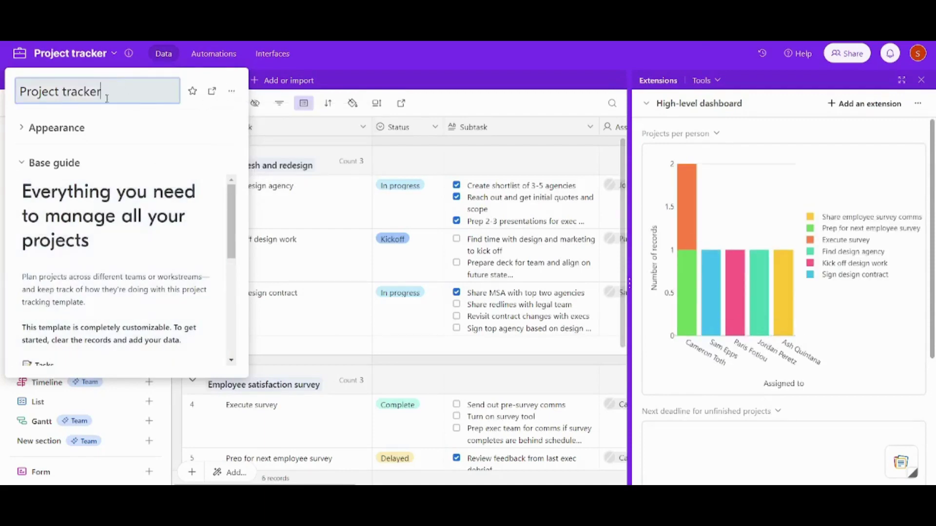
{"action": "left_click_drag", "start_coordinate": [107, 98], "coordinate": [2, 83]}
{"action": "left_click", "coordinate": [110, 100]}
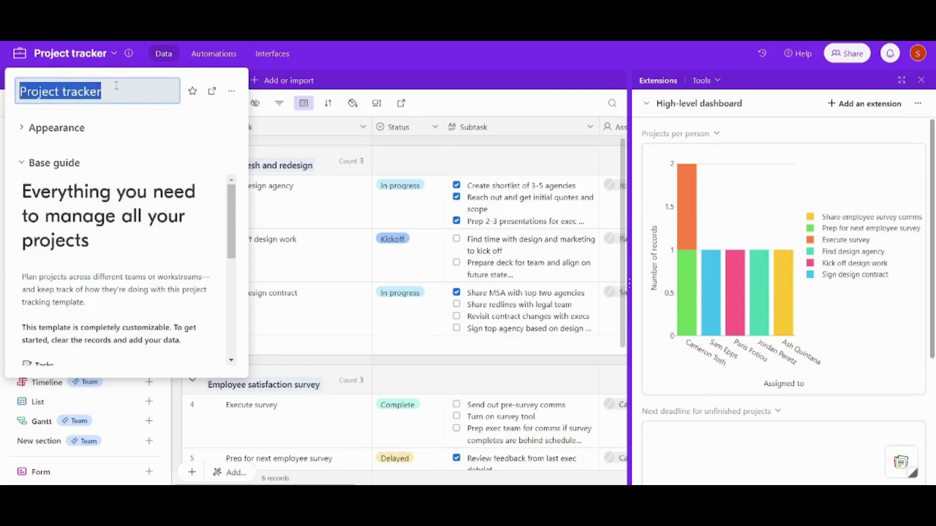
{"action": "type", "text": "My first "}
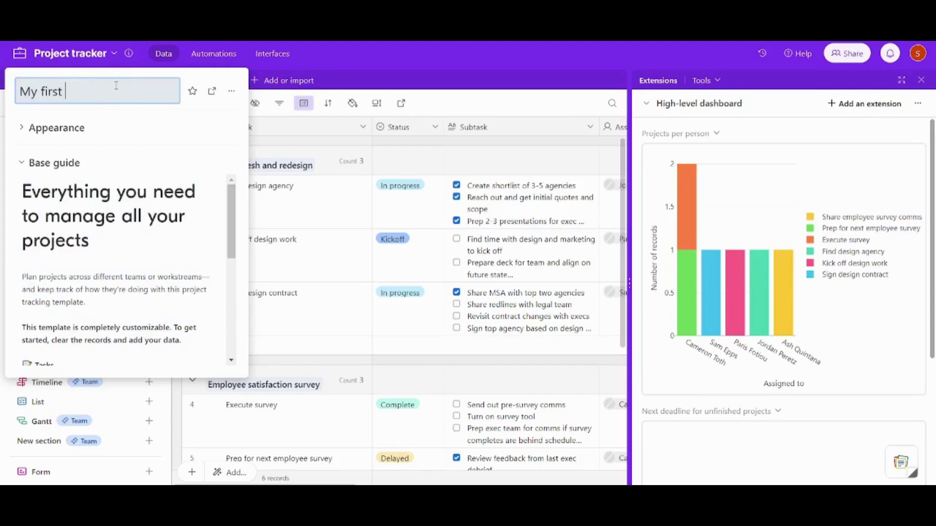
{"action": "type", "text": "Project"}
{"action": "key", "text": "Return"}
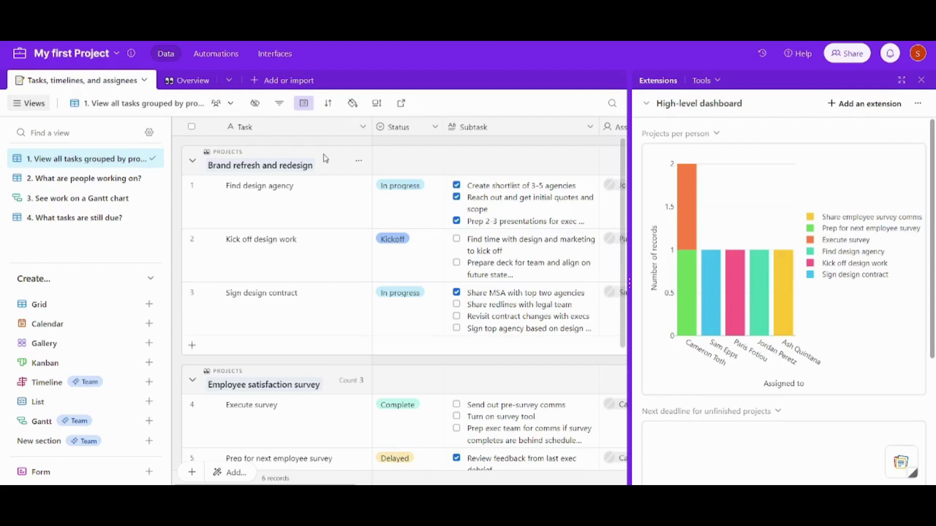
Examine the tasks grouped by project and their fields, from Status and Subtask across to Related docs.
{"action": "left_click_drag", "start_coordinate": [621, 181], "coordinate": [641, 211]}
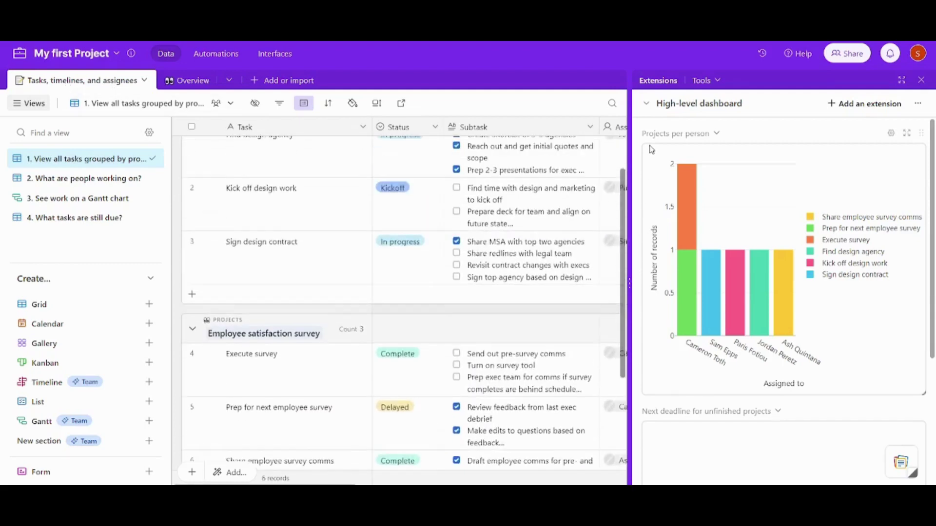
{"action": "scroll", "coordinate": [627, 161], "scroll_direction": "up", "scroll_amount": 2}
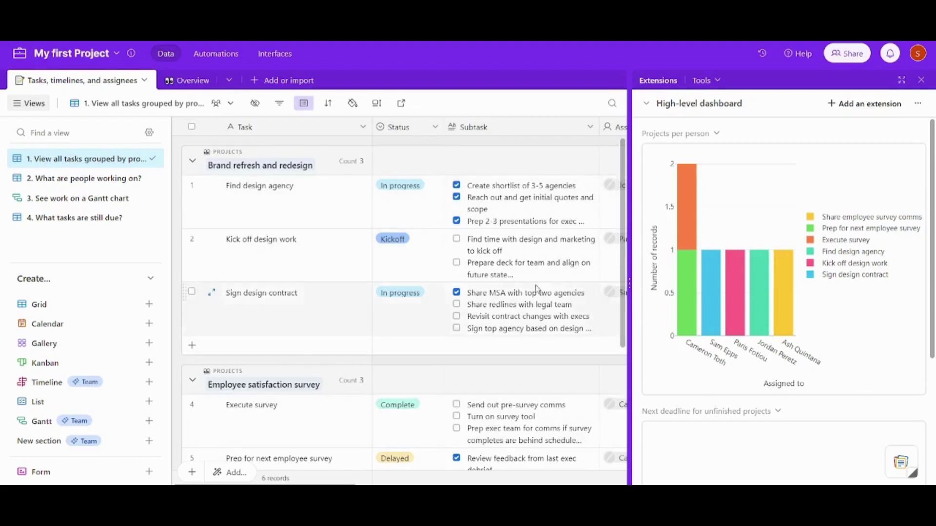
{"action": "scroll", "coordinate": [629, 287], "scroll_direction": "down", "scroll_amount": 1}
{"action": "scroll", "coordinate": [626, 287], "scroll_direction": "up", "scroll_amount": 1}
{"action": "scroll", "coordinate": [509, 367], "scroll_direction": "right", "scroll_amount": 3}
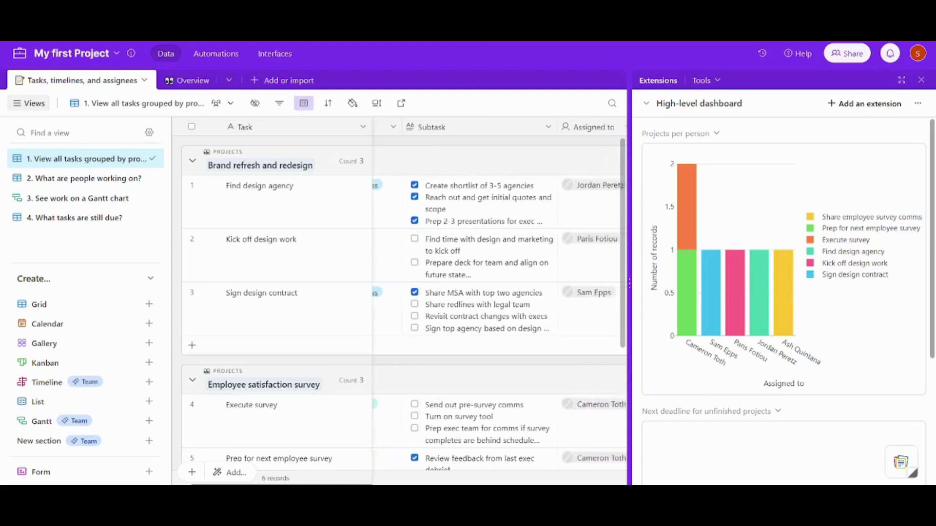
{"action": "scroll", "coordinate": [499, 297], "scroll_direction": "right", "scroll_amount": 1}
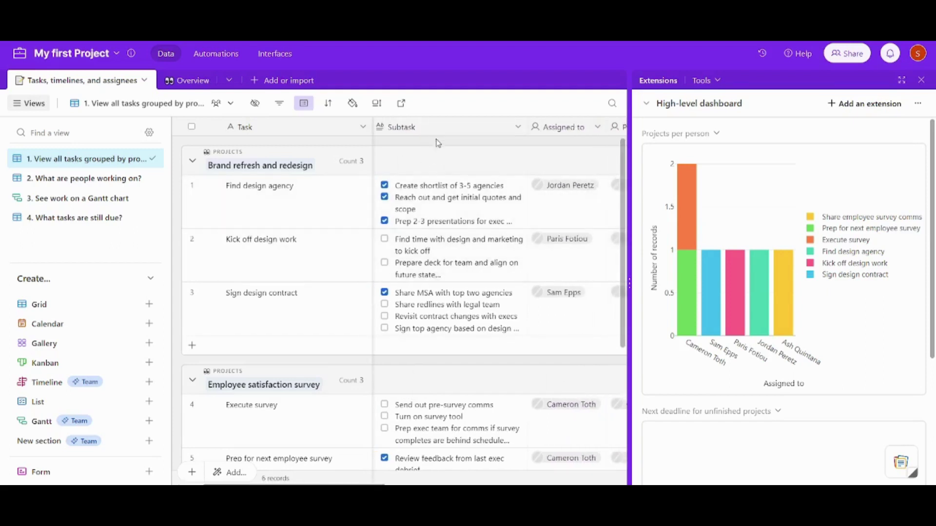
{"action": "scroll", "coordinate": [314, 475], "scroll_direction": "right", "scroll_amount": 1}
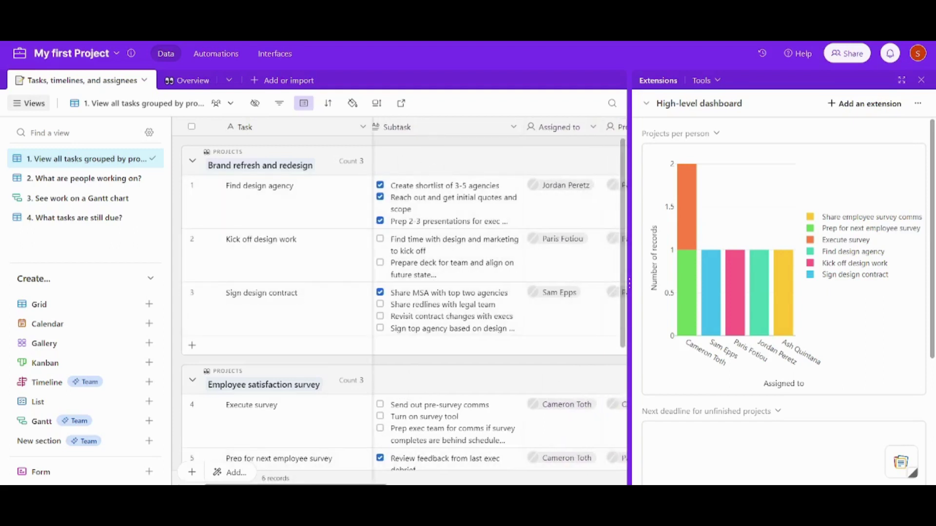
{"action": "scroll", "coordinate": [500, 296], "scroll_direction": "right", "scroll_amount": 3}
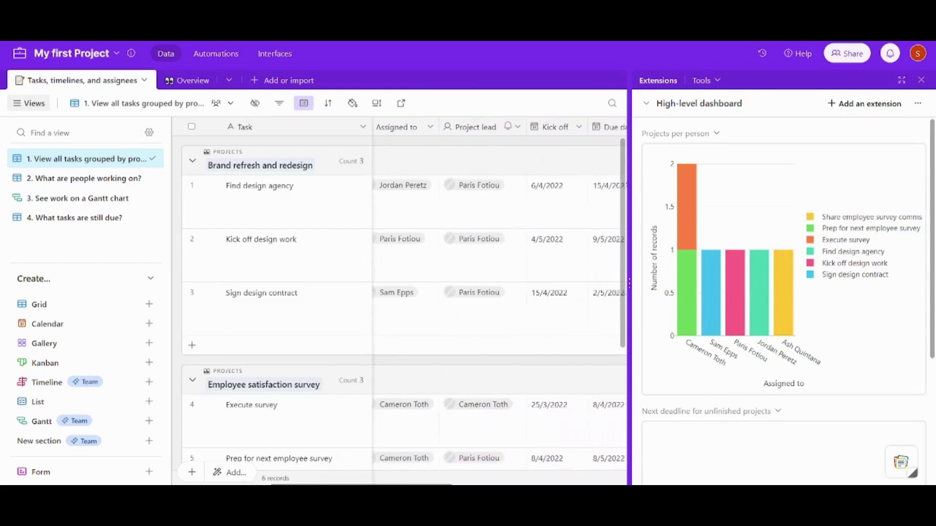
{"action": "scroll", "coordinate": [500, 295], "scroll_direction": "right", "scroll_amount": 5}
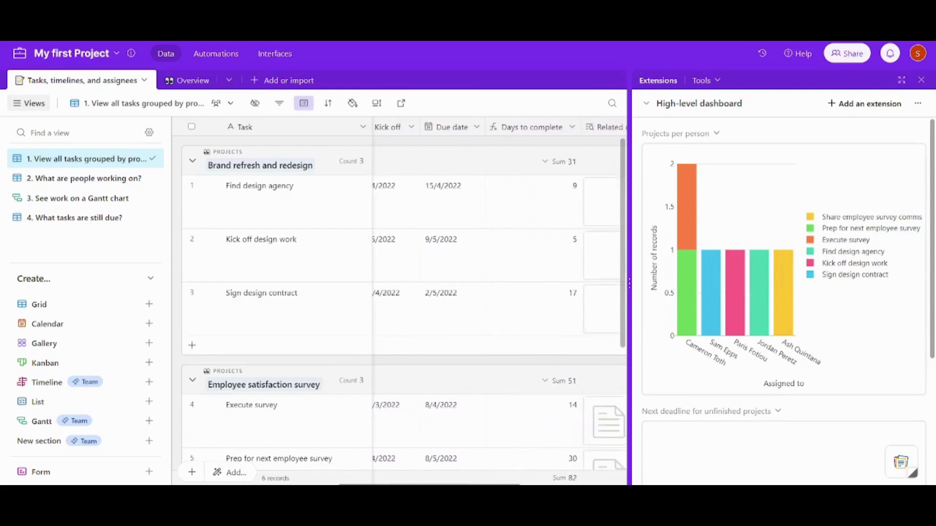
{"action": "scroll", "coordinate": [500, 296], "scroll_direction": "right", "scroll_amount": 5}
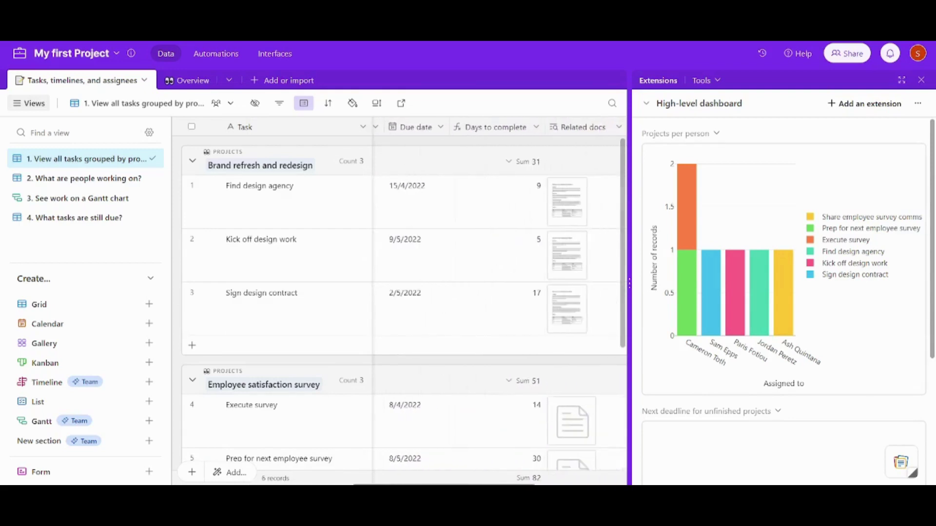
{"action": "left_click_drag", "start_coordinate": [417, 485], "coordinate": [191, 457]}
{"action": "left_click", "coordinate": [191, 457]}
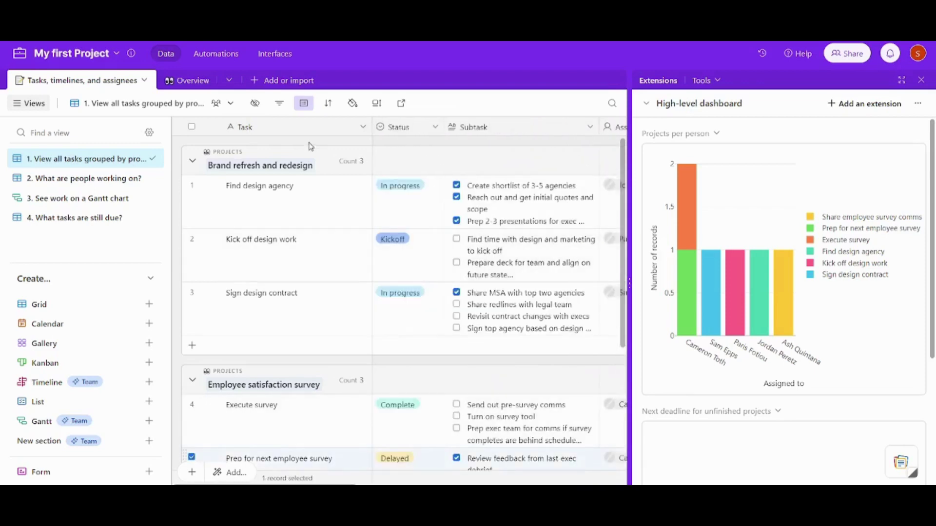
Inspect the editable task name of Find design agency and the options available for its Status.
{"action": "left_click", "coordinate": [289, 191]}
{"action": "left_click", "coordinate": [293, 186]}
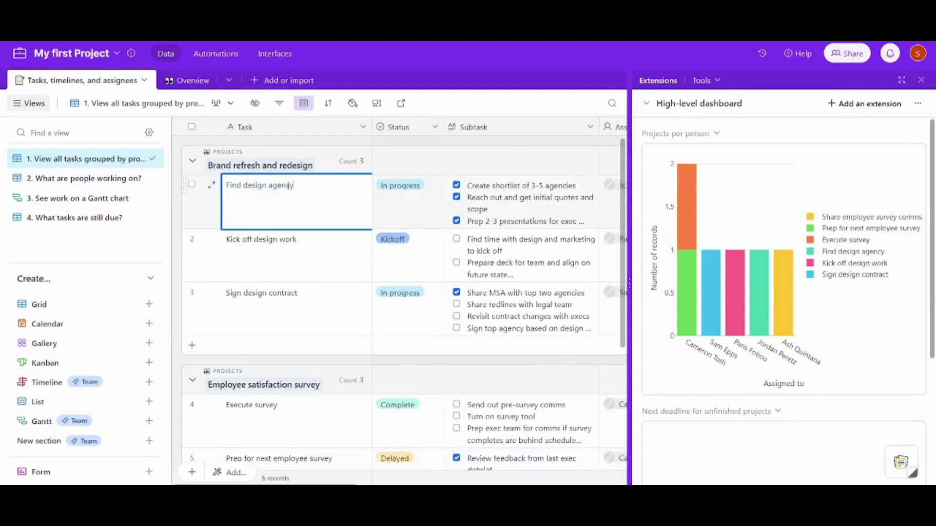
{"action": "left_click_drag", "start_coordinate": [311, 187], "coordinate": [221, 185]}
{"action": "left_click", "coordinate": [323, 184]}
{"action": "left_click", "coordinate": [311, 148]}
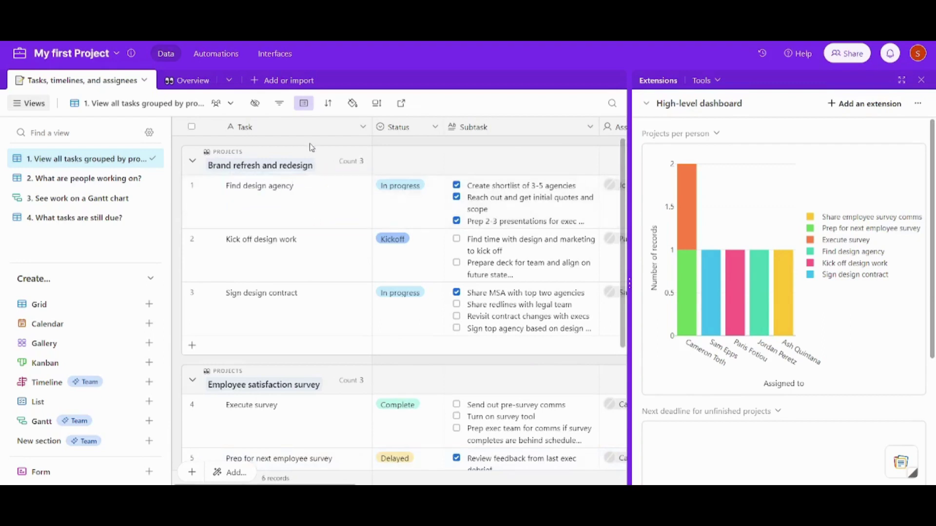
{"action": "left_click", "coordinate": [416, 190]}
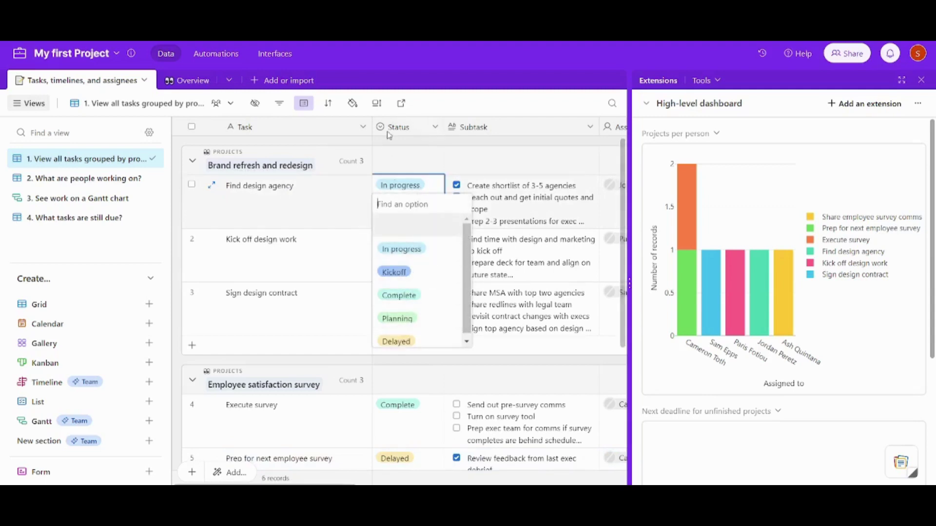
{"action": "left_click", "coordinate": [412, 152]}
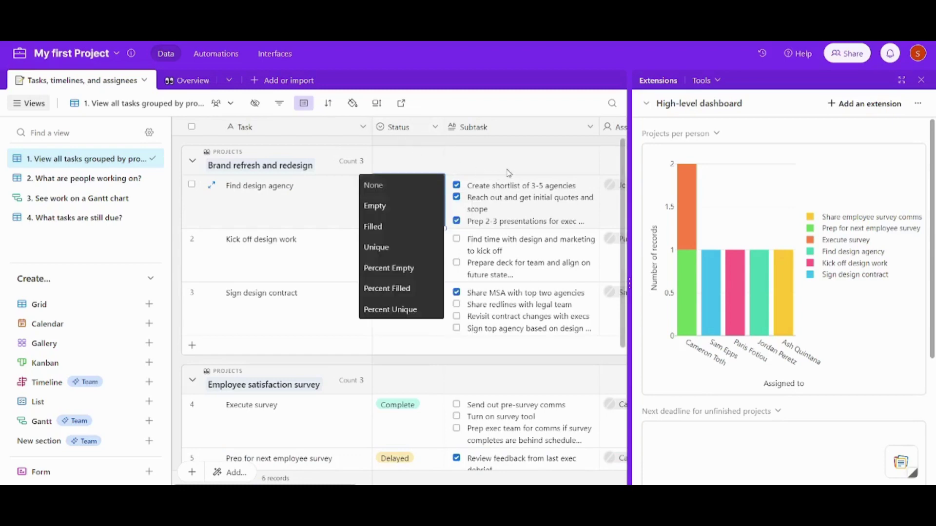
Uncheck the subtask Create shortlist of 3-5 agencies in the Find design agency record.
{"action": "left_click", "coordinate": [513, 187]}
{"action": "left_click", "coordinate": [611, 211]}
{"action": "left_click", "coordinate": [611, 211]}
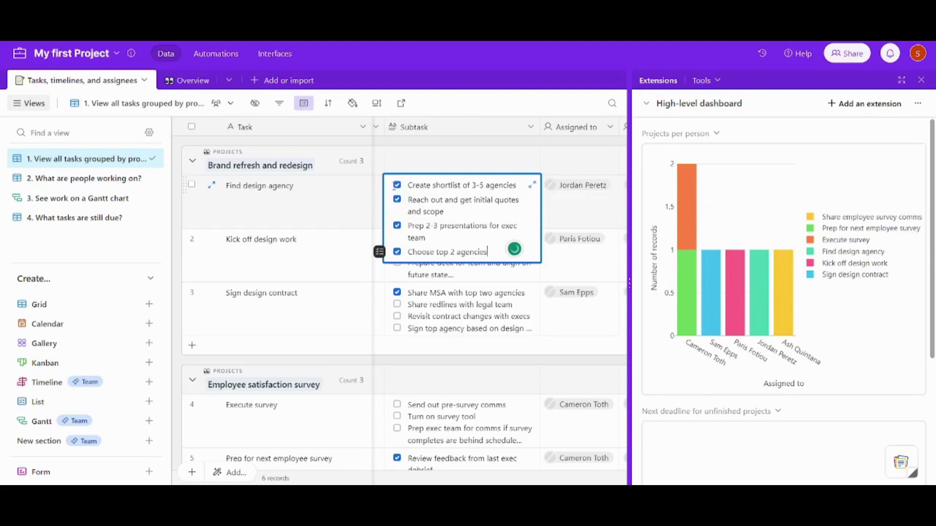
{"action": "left_click", "coordinate": [397, 186]}
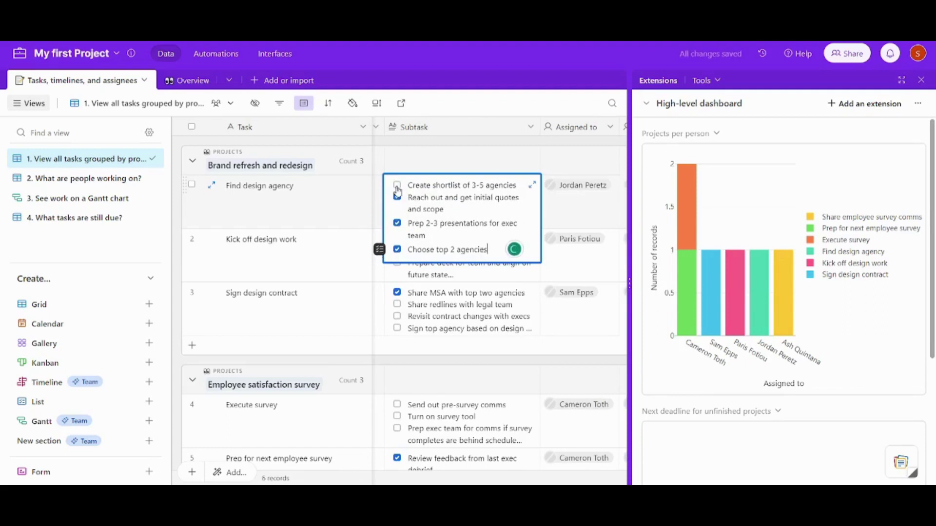
{"action": "left_click", "coordinate": [464, 139]}
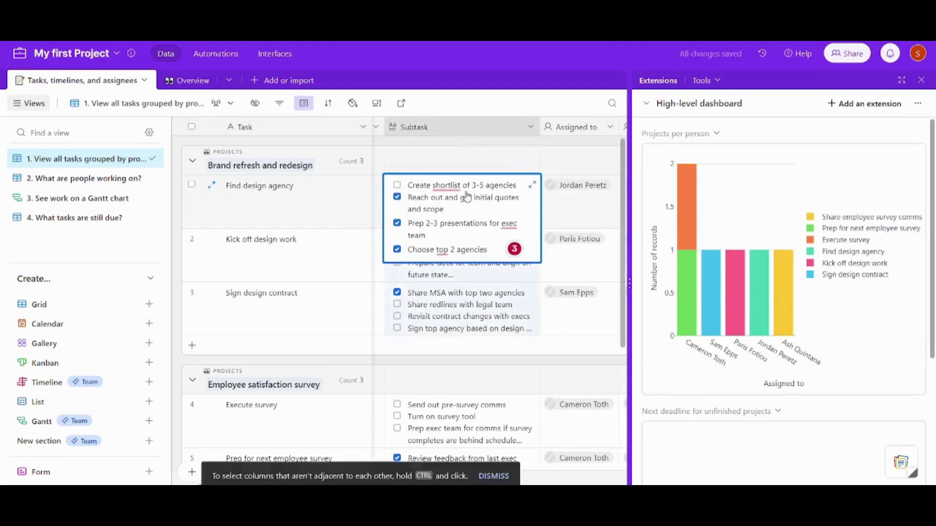
View the assignee choices for Find design agency and look over the remaining fields and task groups.
{"action": "left_click", "coordinate": [581, 204]}
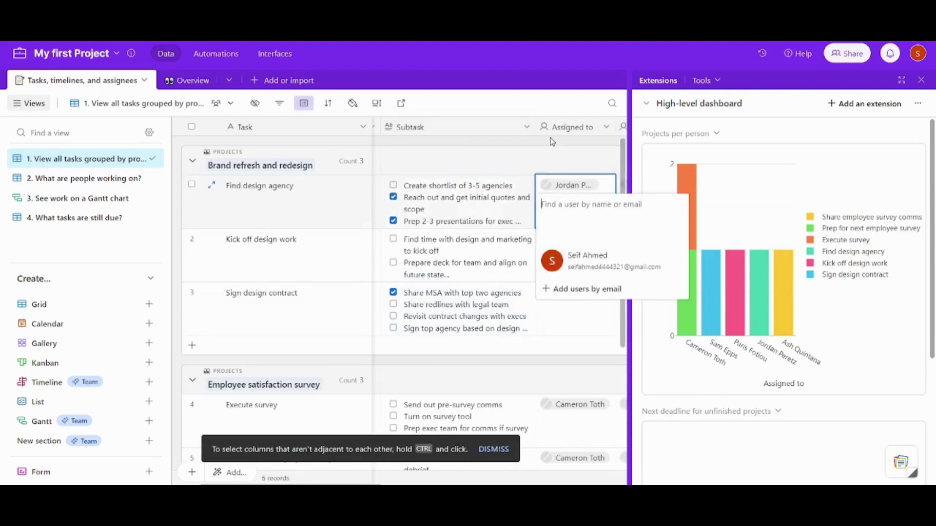
{"action": "left_click", "coordinate": [544, 162]}
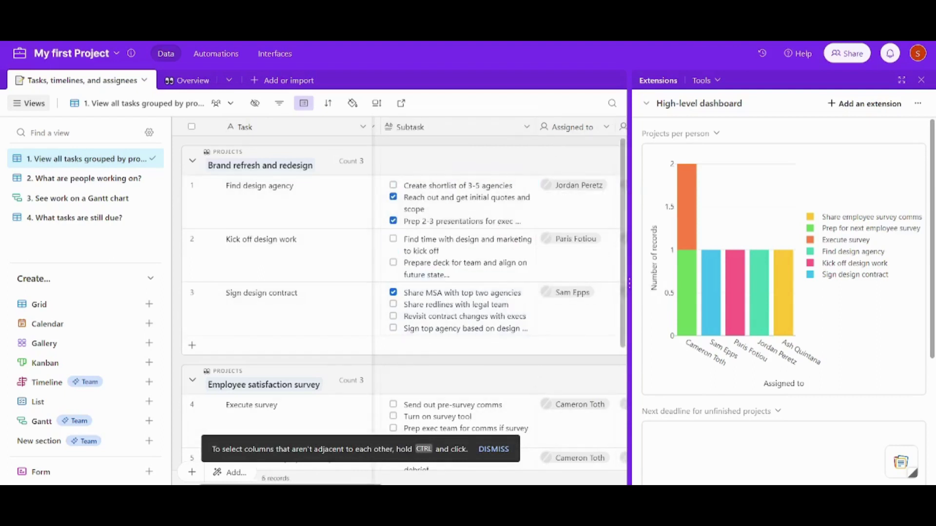
{"action": "scroll", "coordinate": [423, 461], "scroll_direction": "right", "scroll_amount": 10}
{"action": "scroll", "coordinate": [423, 461], "scroll_direction": "left", "scroll_amount": 10}
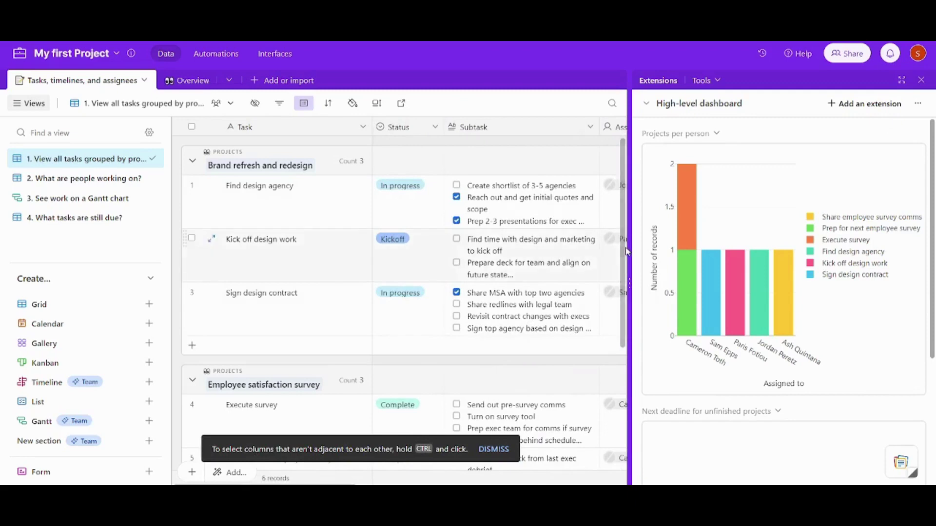
{"action": "scroll", "coordinate": [629, 252], "scroll_direction": "down", "scroll_amount": 4}
{"action": "scroll", "coordinate": [282, 188], "scroll_direction": "up", "scroll_amount": 4}
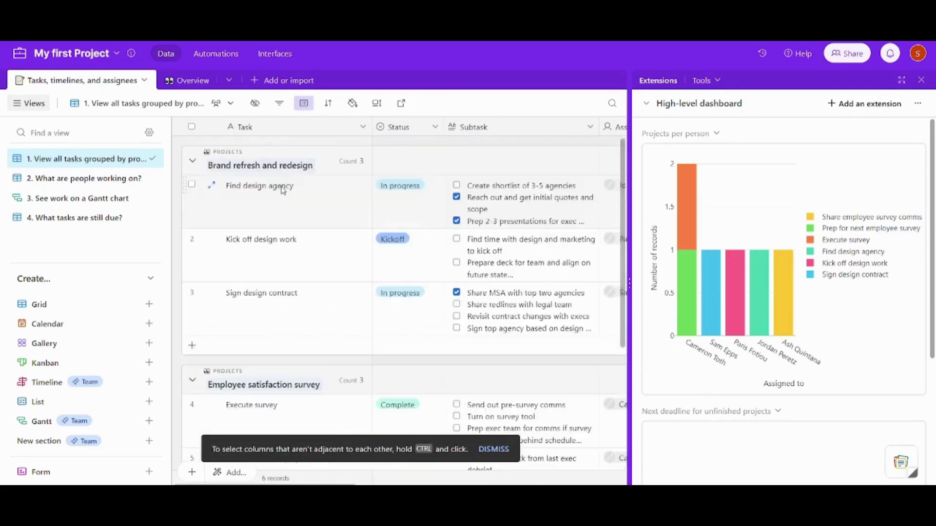
{"action": "scroll", "coordinate": [320, 443], "scroll_direction": "down", "scroll_amount": 4}
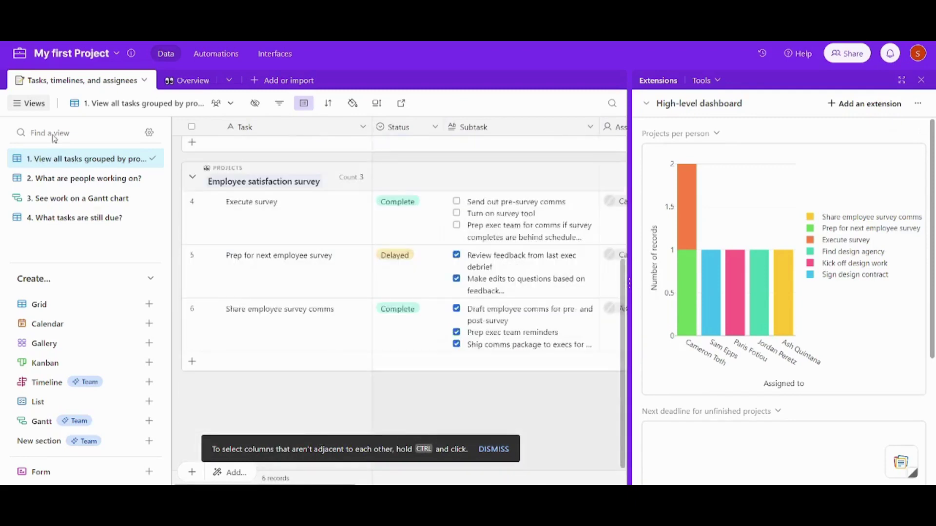
Inspect the Brand refresh and redesign record in the Overview table, and return to the Tasks, timelines, and assignees table.
{"action": "left_click", "coordinate": [197, 83]}
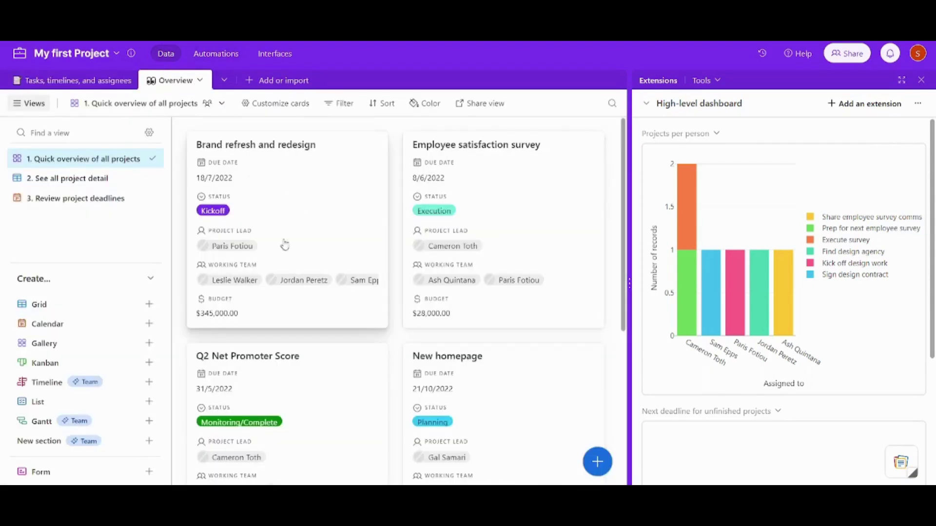
{"action": "left_click", "coordinate": [341, 189]}
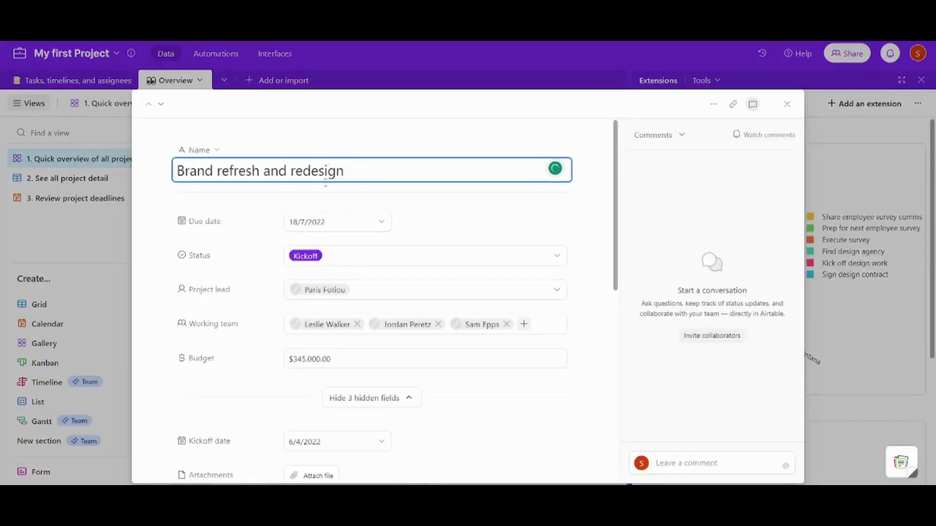
{"action": "left_click", "coordinate": [788, 104]}
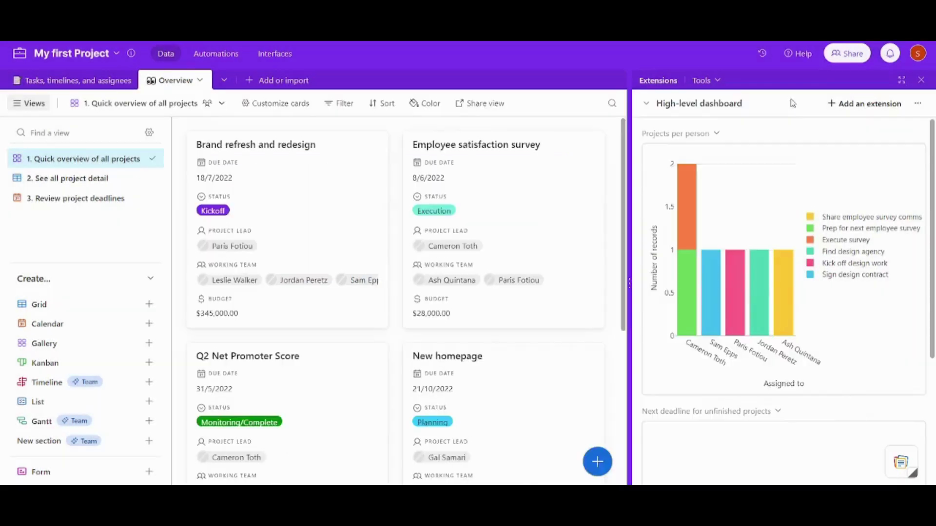
{"action": "left_click", "coordinate": [119, 83]}
{"action": "left_click", "coordinate": [184, 82]}
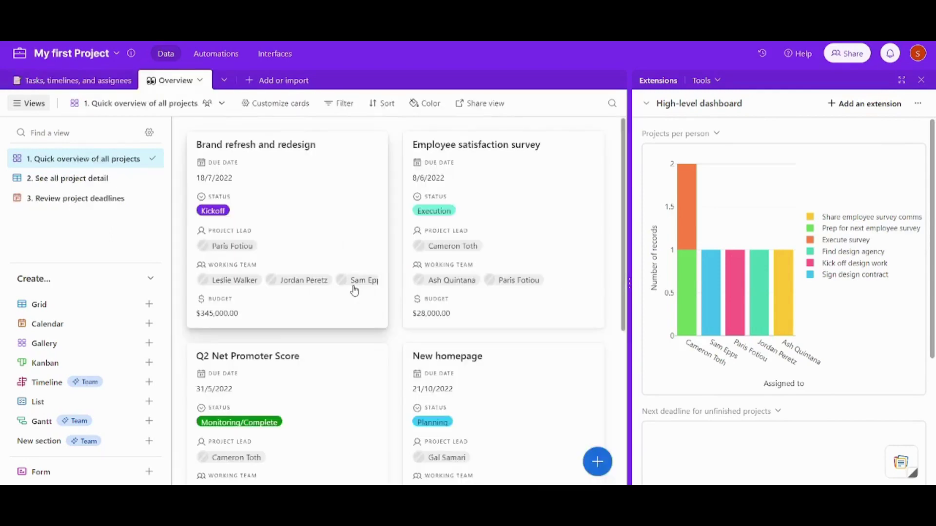
{"action": "left_click", "coordinate": [83, 87]}
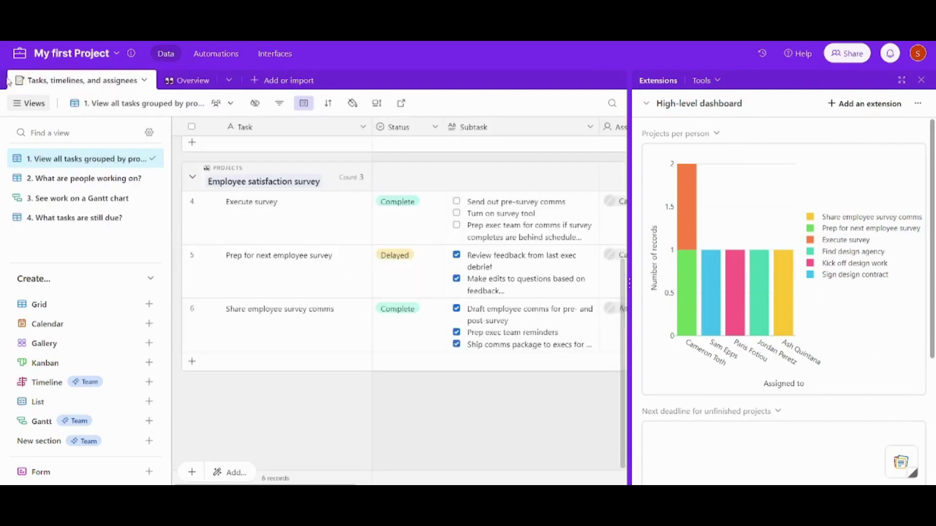
Look over the views list and the management options for the View all tasks grouped by project view.
{"action": "left_click", "coordinate": [32, 106]}
{"action": "left_click", "coordinate": [33, 107]}
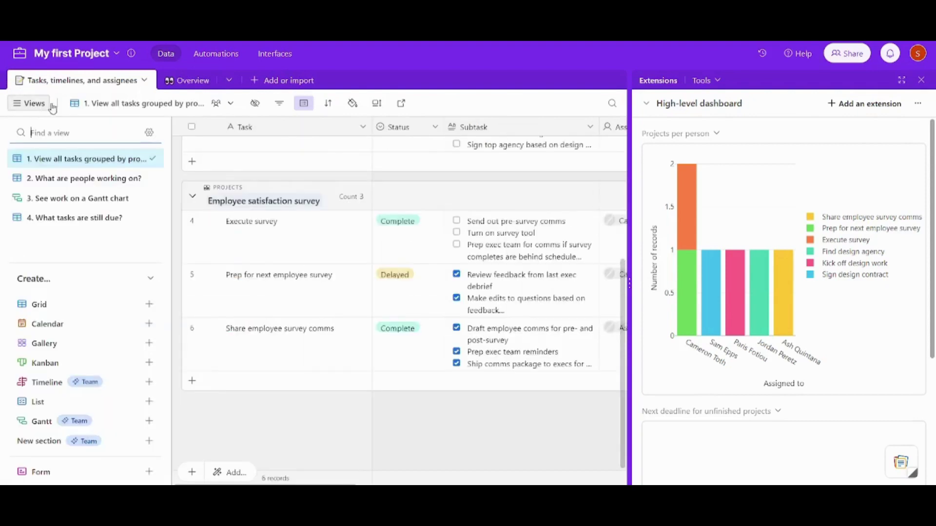
{"action": "left_click", "coordinate": [190, 104]}
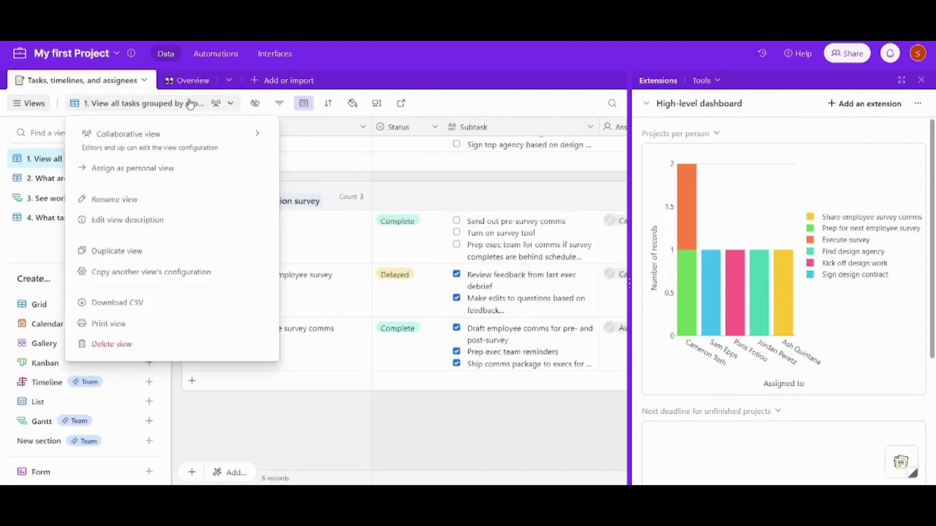
{"action": "mouse_move", "coordinate": [145, 135]}
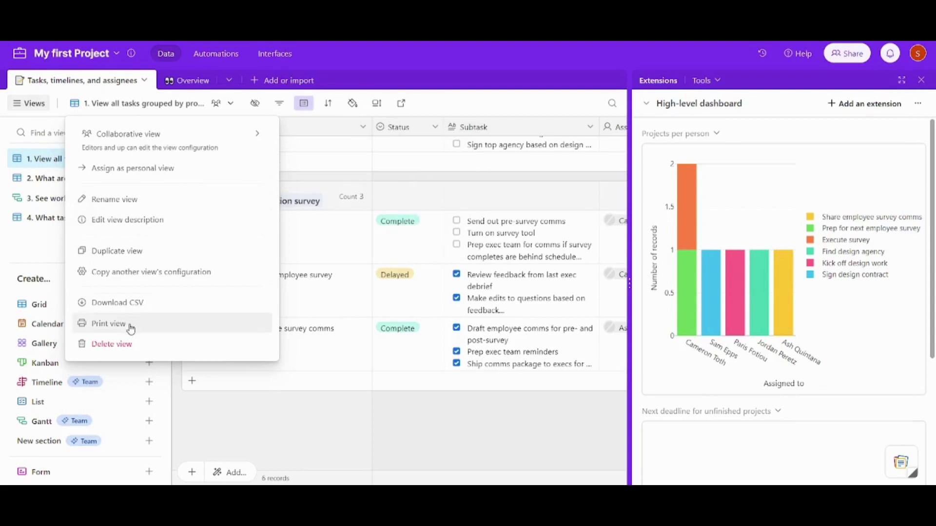
{"action": "left_click", "coordinate": [246, 448]}
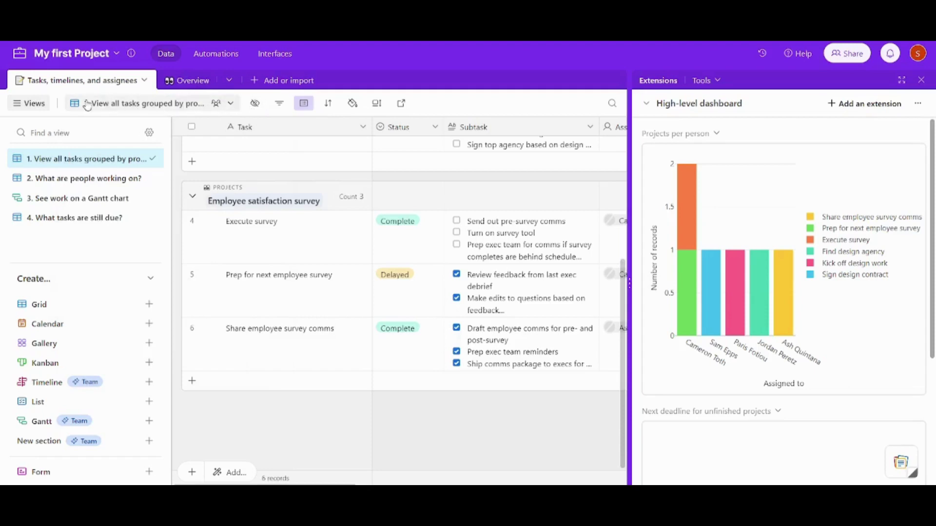
Inspect the field visibility, filter and grouping settings of the View all tasks grouped by project view.
{"action": "left_click", "coordinate": [254, 104]}
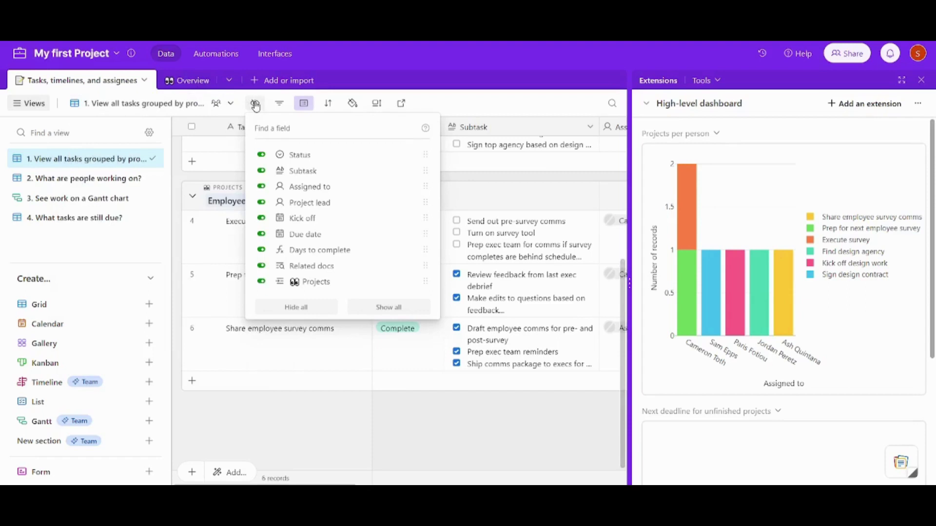
{"action": "left_click", "coordinate": [254, 104]}
{"action": "left_click", "coordinate": [279, 107]}
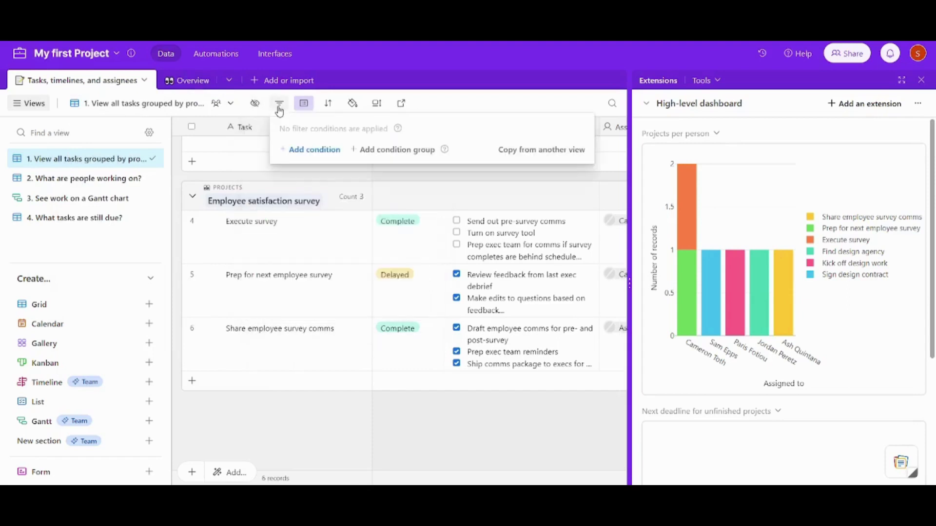
{"action": "left_click", "coordinate": [304, 106]}
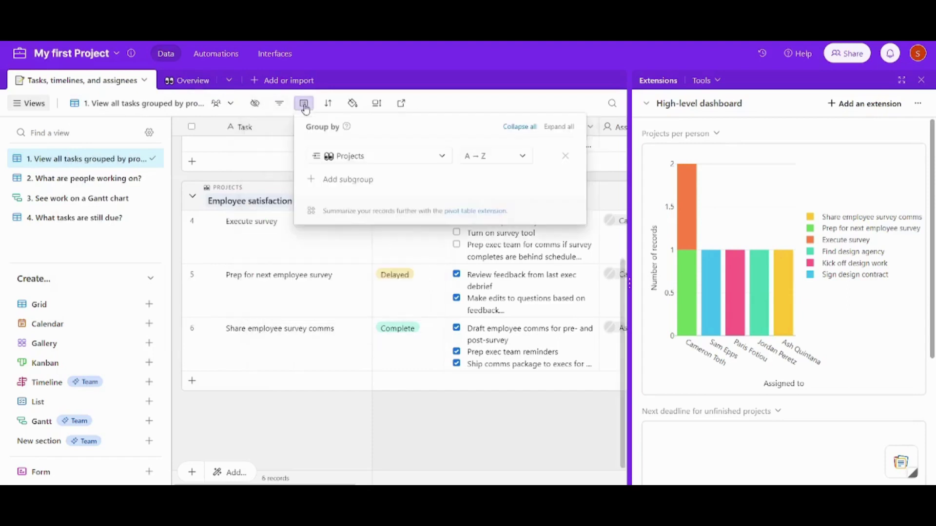
Inspect the sorting, record coloring and find-in-view options of the task grid, and return to its first project group.
{"action": "left_click", "coordinate": [322, 105]}
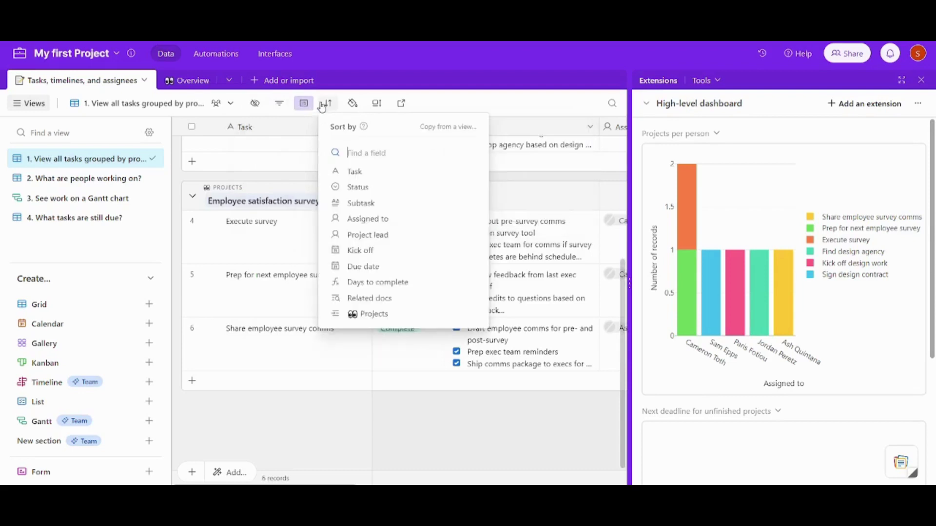
{"action": "left_click", "coordinate": [362, 106]}
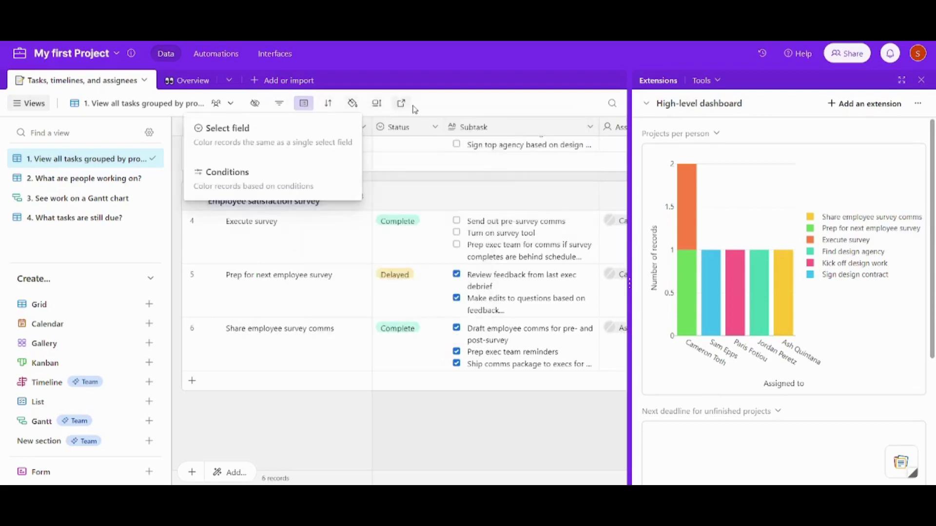
{"action": "left_click", "coordinate": [445, 106]}
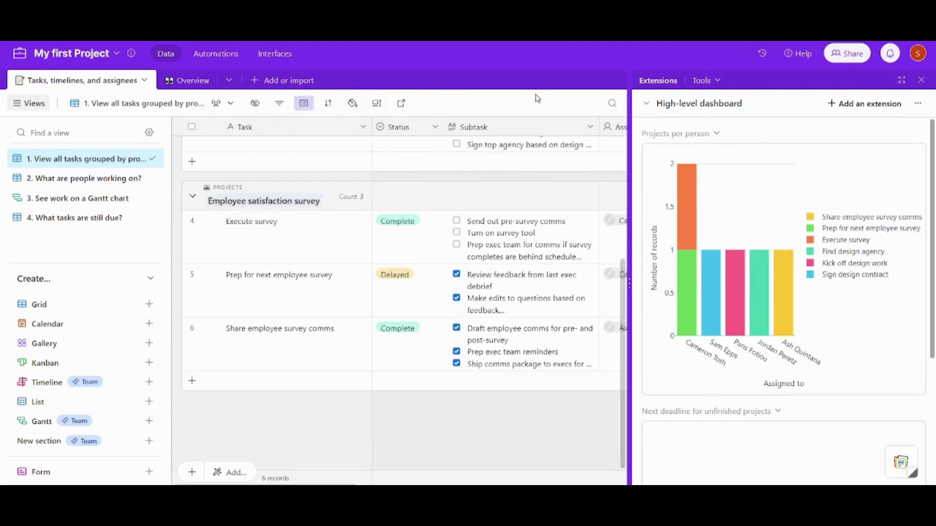
{"action": "left_click", "coordinate": [613, 104]}
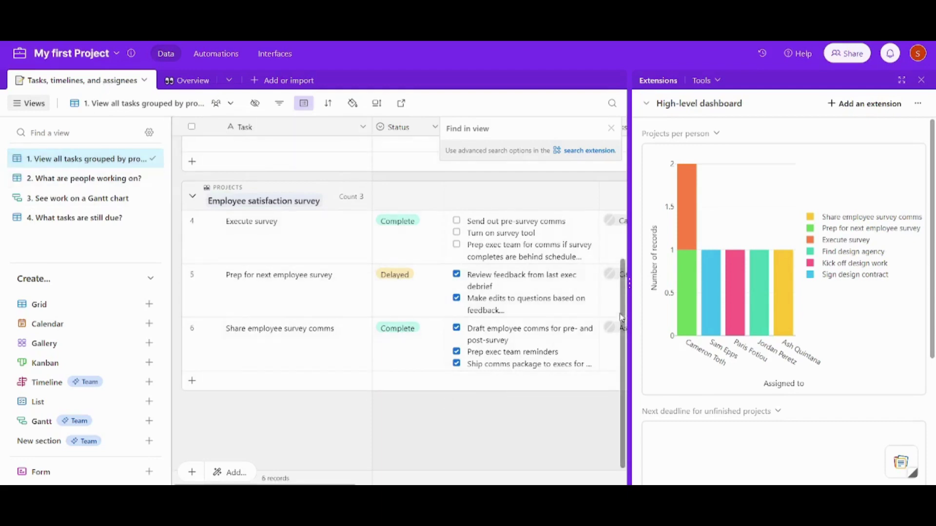
{"action": "scroll", "coordinate": [621, 318], "scroll_direction": "up", "scroll_amount": 4}
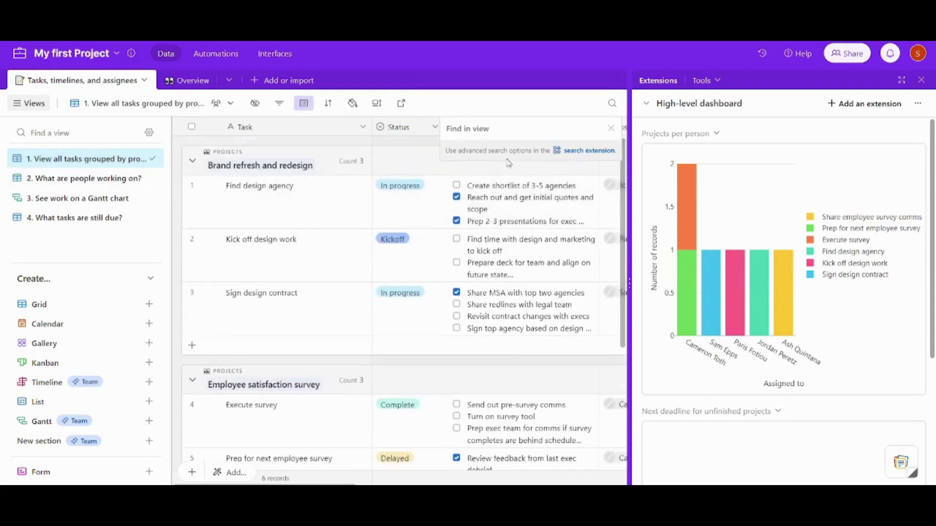
Look at the What are people working on? view and inspect the Find design agency task in the See work on a Gantt chart view.
{"action": "mouse_move", "coordinate": [51, 189]}
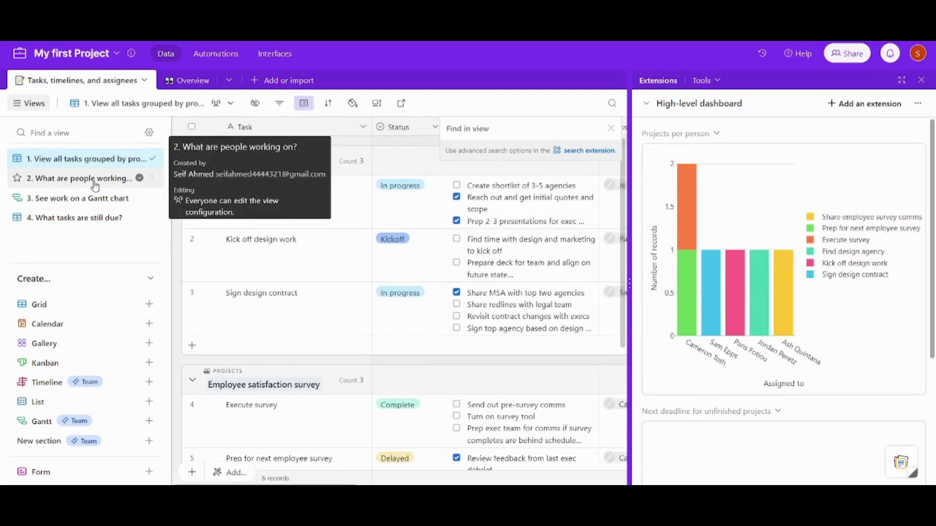
{"action": "left_click", "coordinate": [95, 180]}
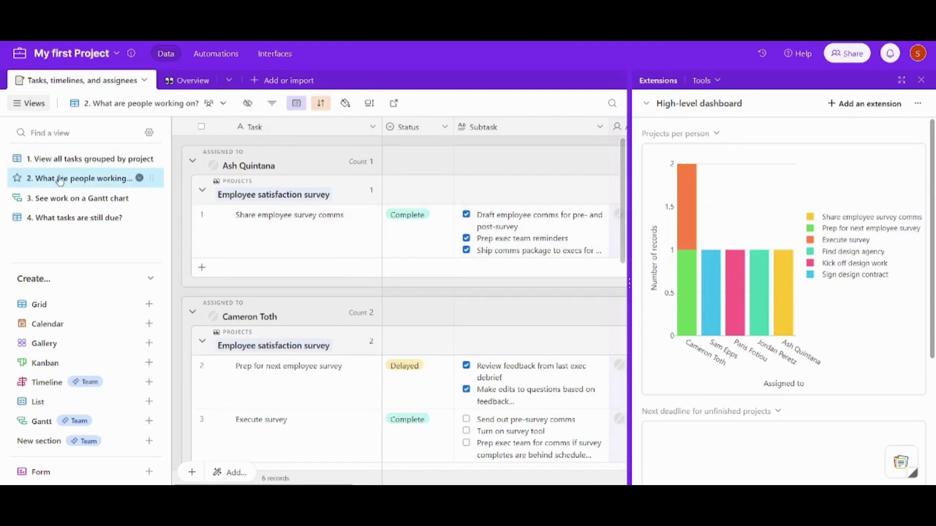
{"action": "left_click", "coordinate": [80, 200]}
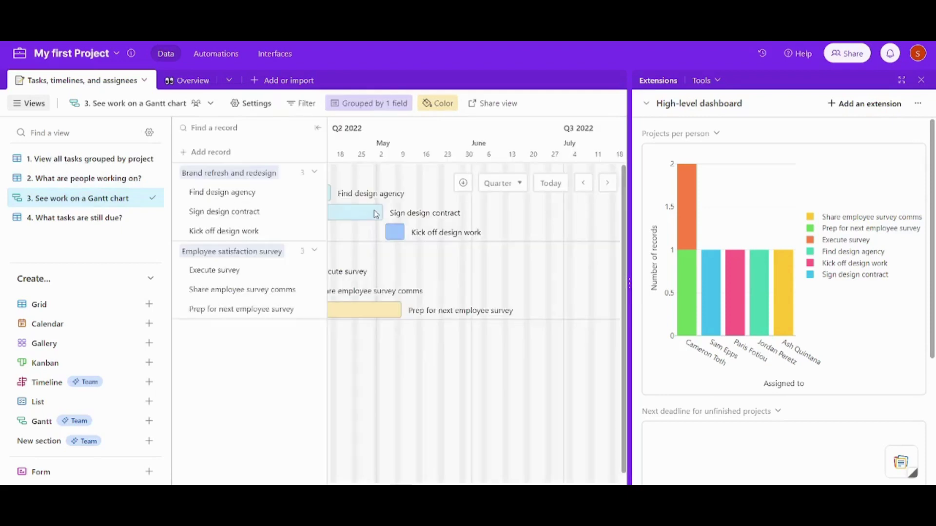
{"action": "left_click", "coordinate": [315, 172]}
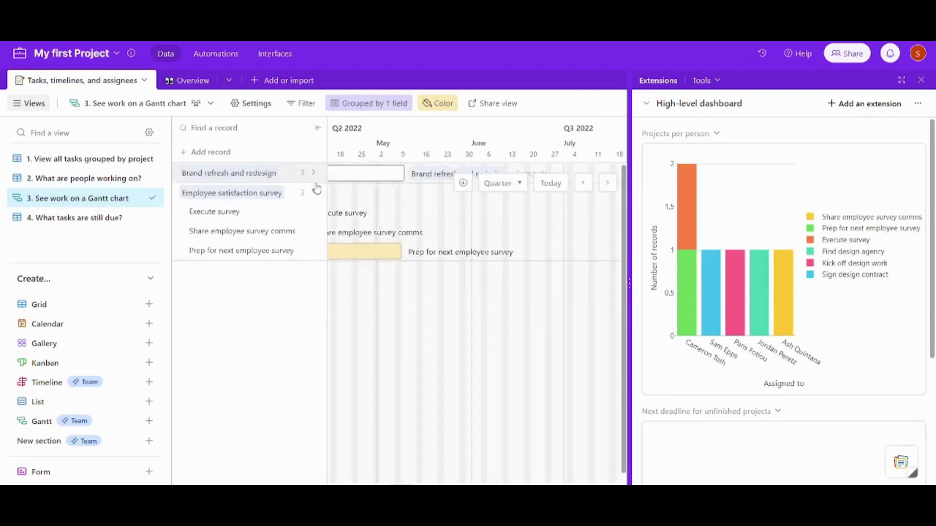
{"action": "left_click", "coordinate": [314, 172]}
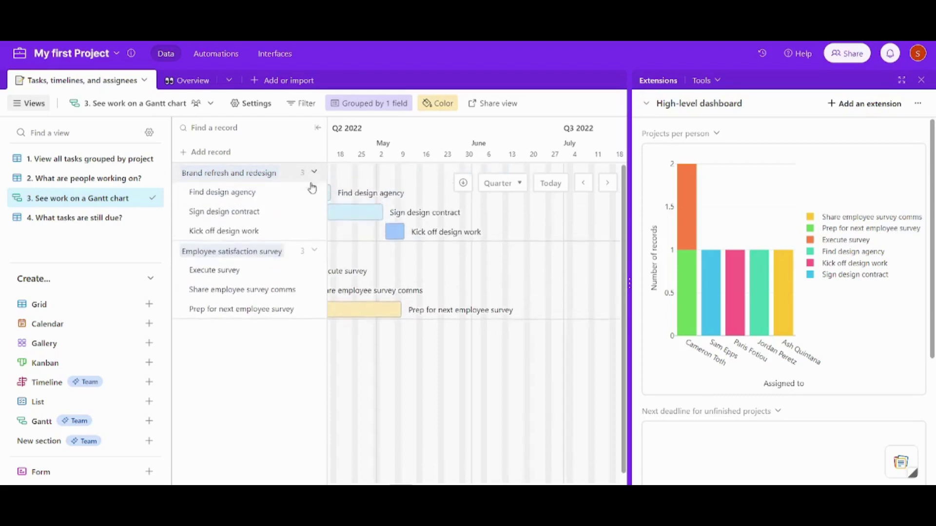
{"action": "left_click", "coordinate": [231, 192]}
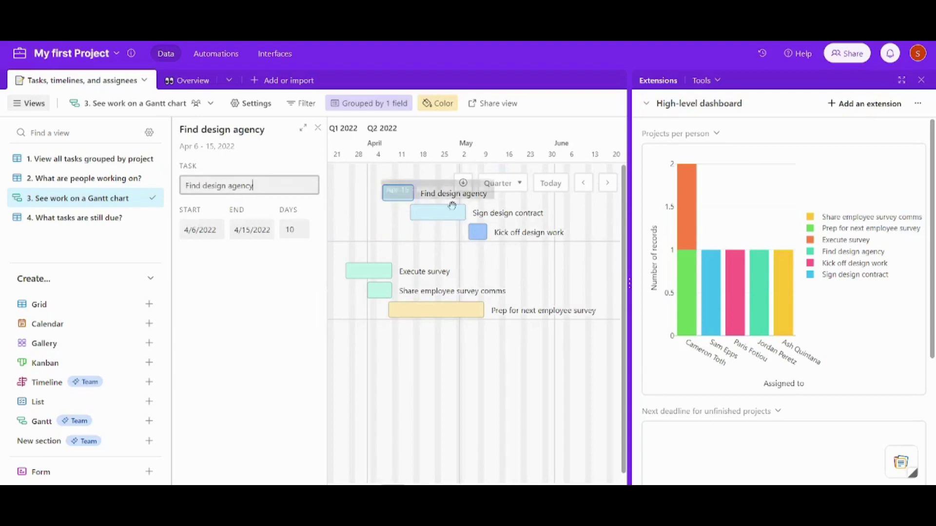
Open the What tasks are still due? view and look over the view types that can be created, including Kanban and Form.
{"action": "left_click", "coordinate": [62, 224]}
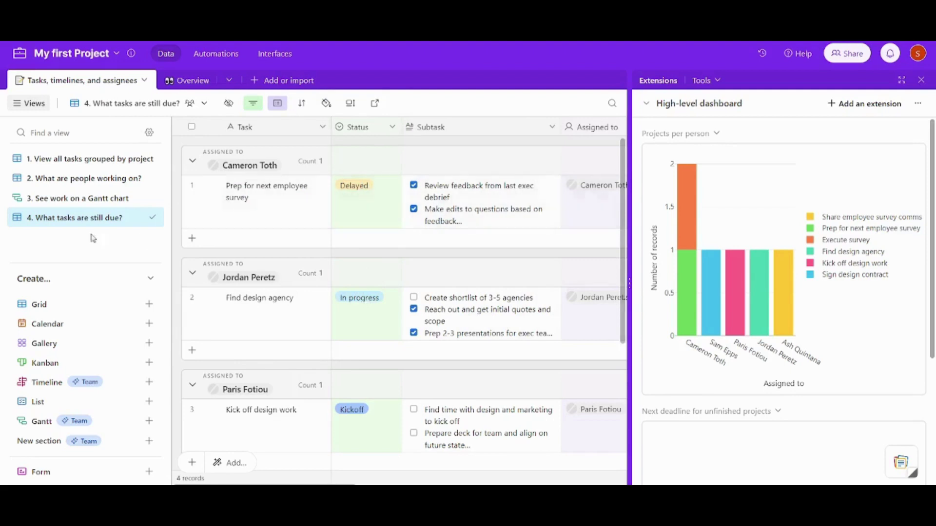
{"action": "mouse_move", "coordinate": [81, 352]}
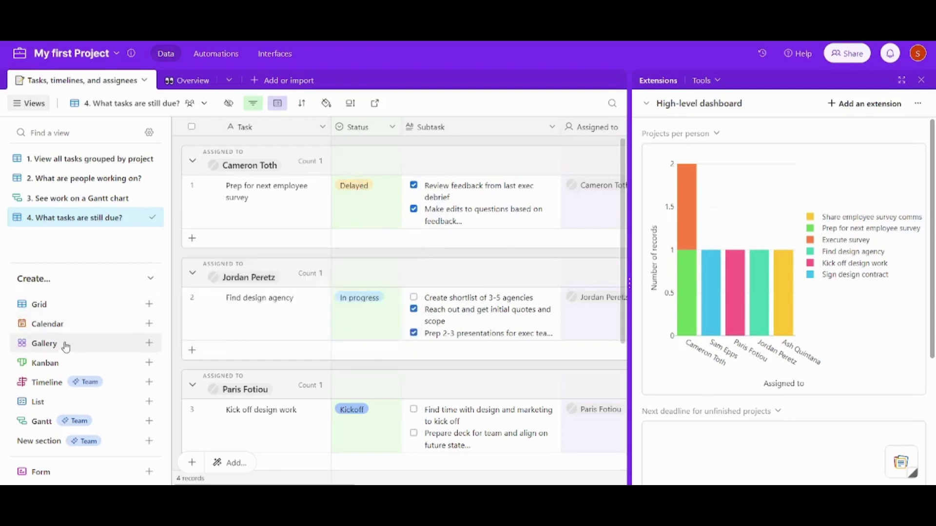
{"action": "mouse_move", "coordinate": [68, 373]}
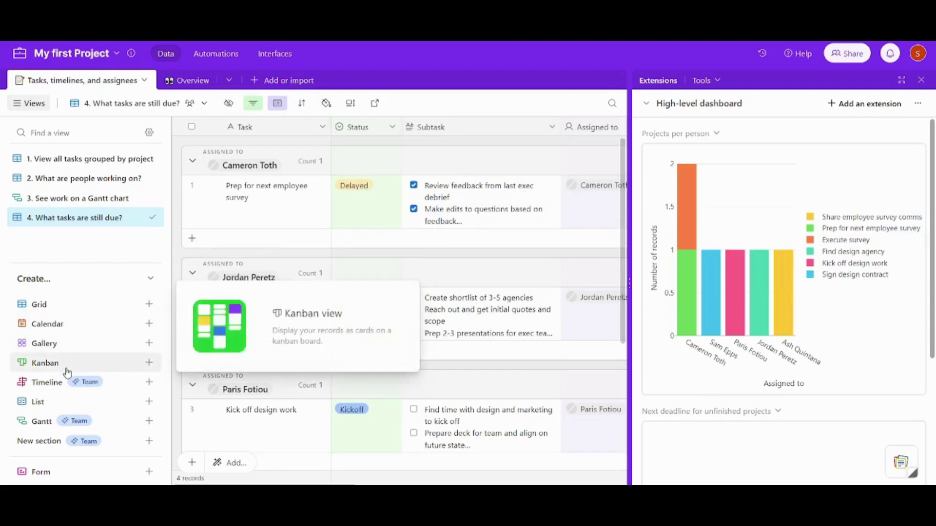
{"action": "mouse_move", "coordinate": [64, 476]}
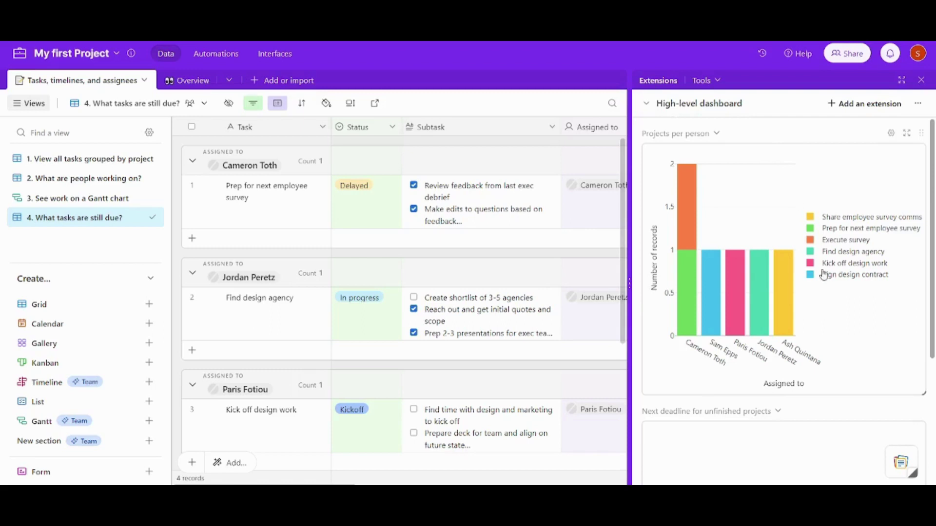
Examine the Projects per person chart in the High-level dashboard, including its enlarged display.
{"action": "mouse_move", "coordinate": [711, 327]}
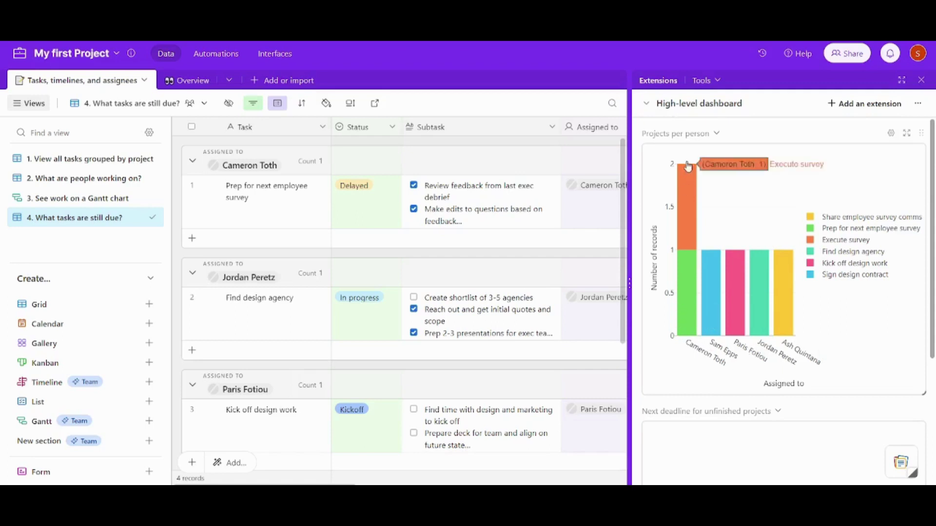
{"action": "mouse_move", "coordinate": [683, 202]}
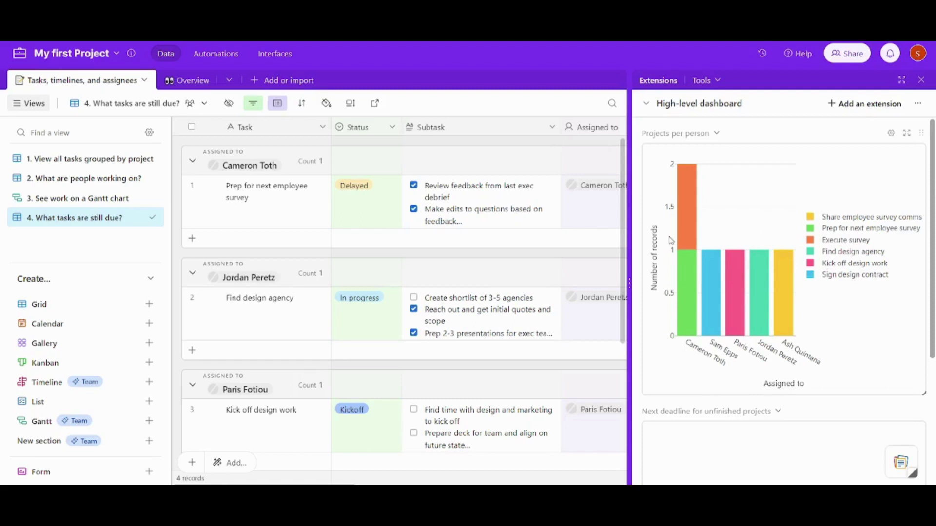
{"action": "mouse_move", "coordinate": [741, 290]}
{"action": "left_click", "coordinate": [906, 135]}
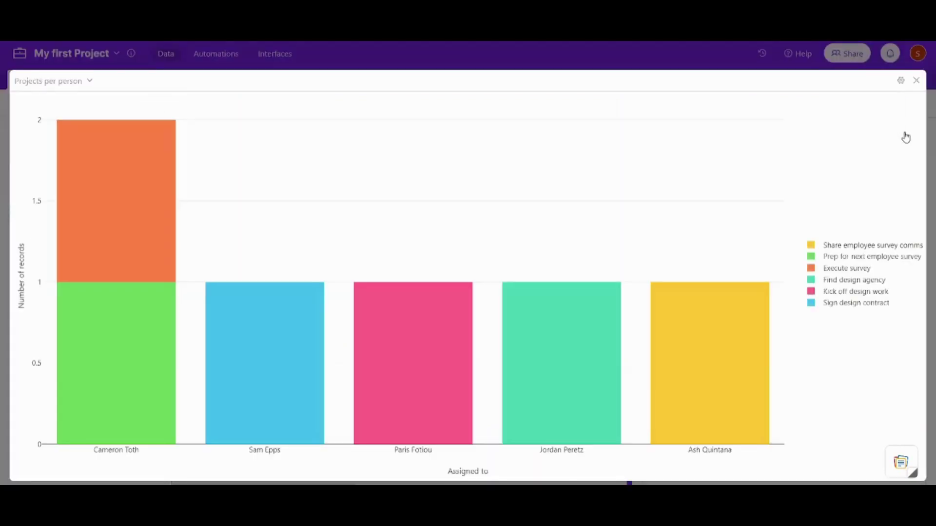
{"action": "left_click", "coordinate": [917, 81]}
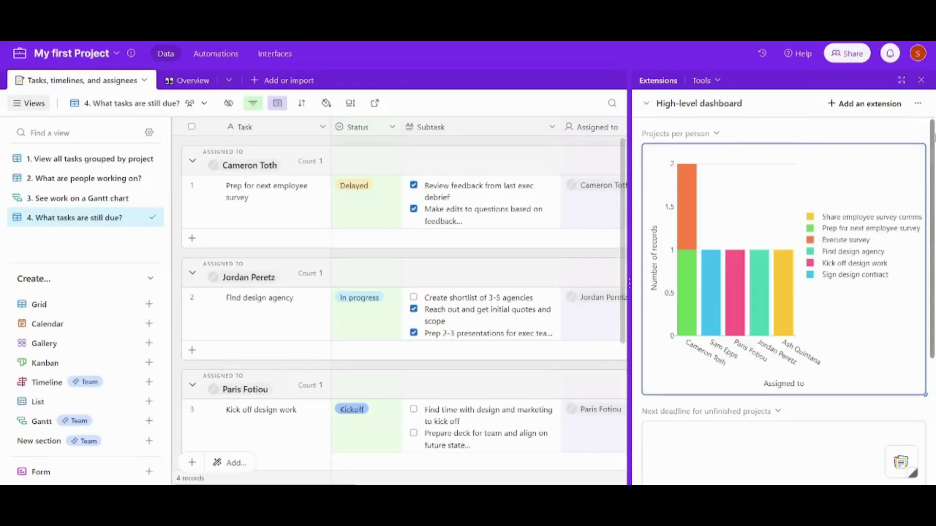
Browse the extensions offered in the Marketplace for the dashboard and return to the task table.
{"action": "left_click", "coordinate": [861, 103]}
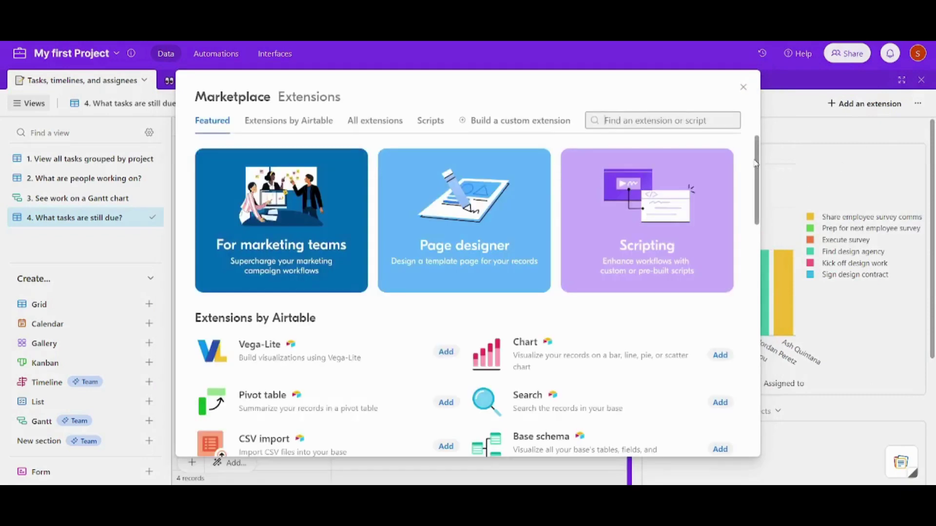
{"action": "scroll", "coordinate": [757, 166], "scroll_direction": "down", "scroll_amount": 4}
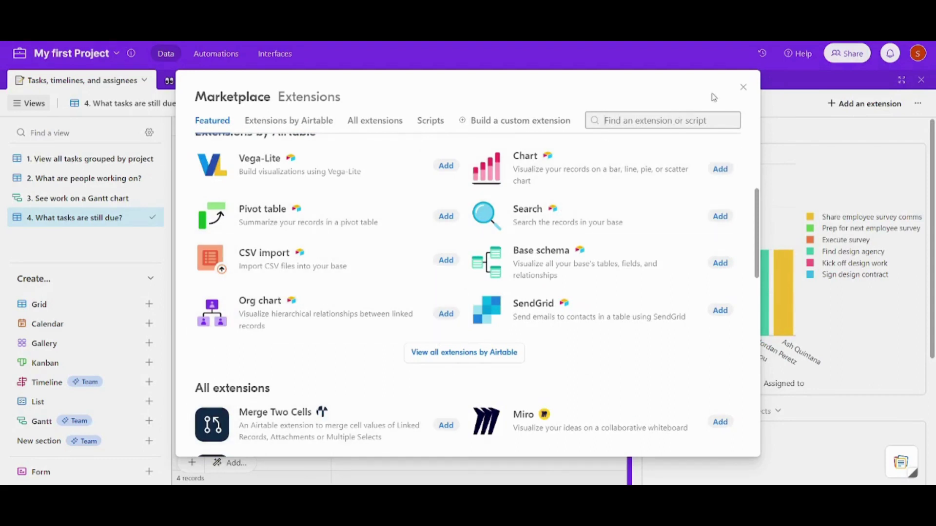
{"action": "left_click", "coordinate": [743, 88]}
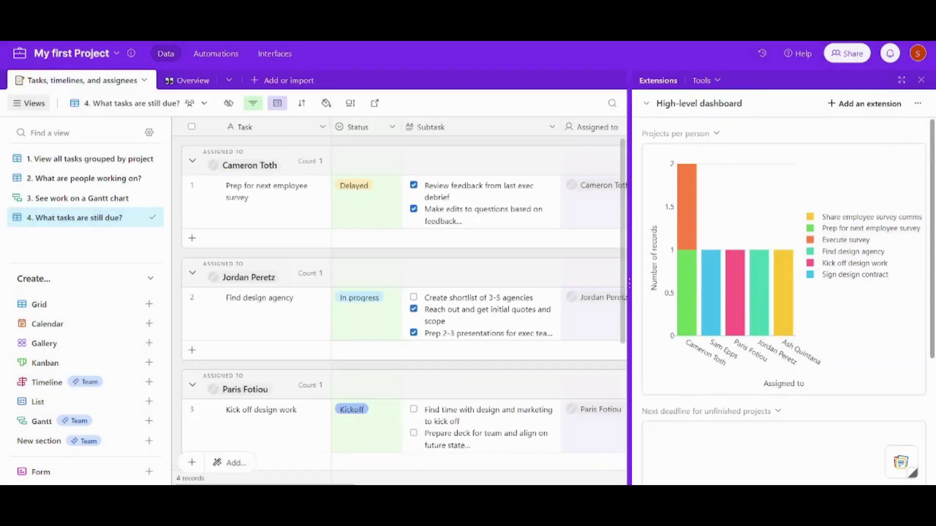
Create an automation with the trigger When a form is submitted.
{"action": "left_click", "coordinate": [225, 57]}
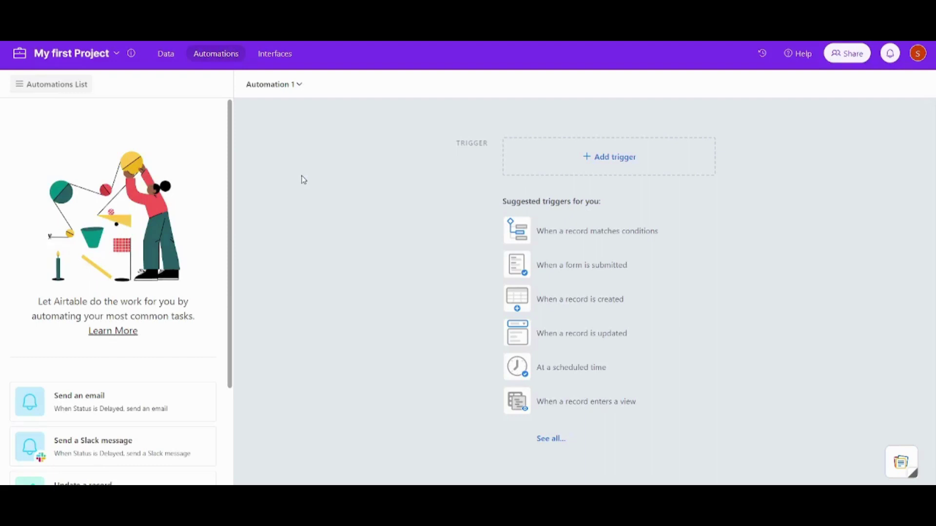
{"action": "left_click", "coordinate": [645, 156]}
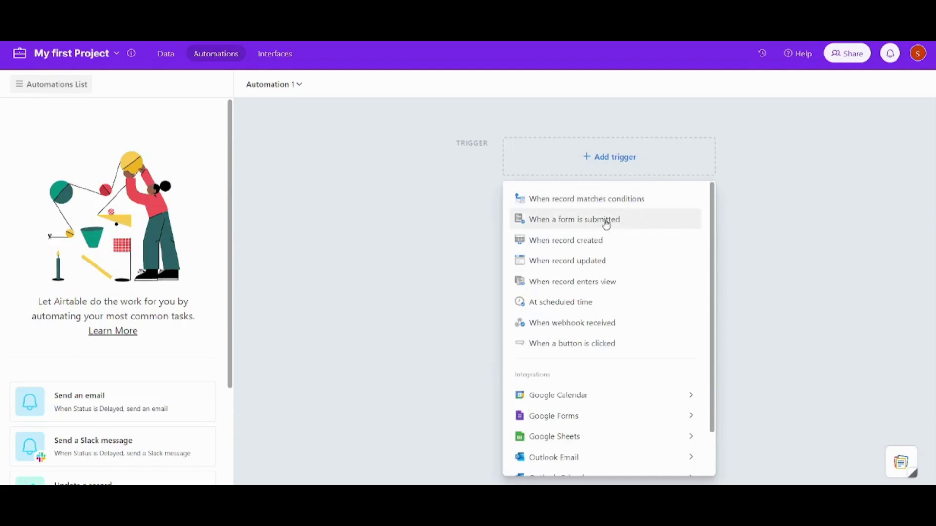
{"action": "left_click", "coordinate": [587, 225]}
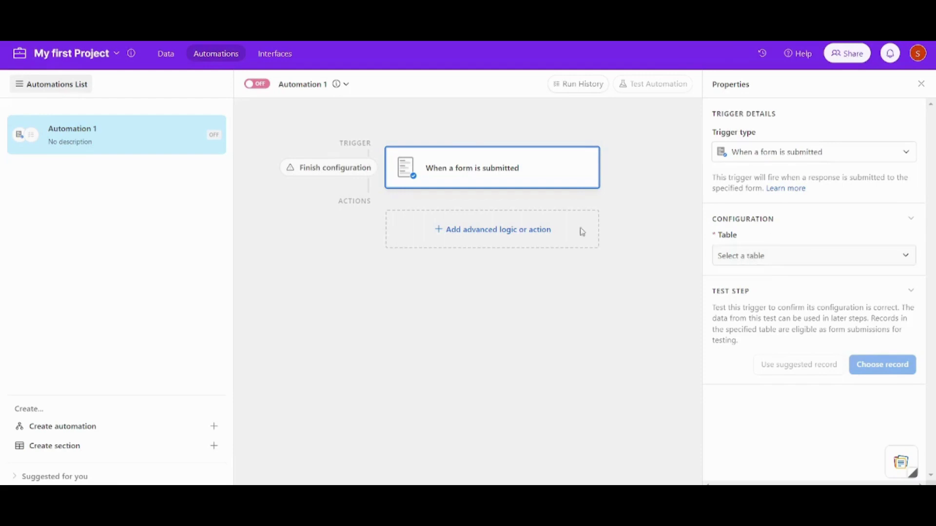
Add a Create record action to the form submission automation and look over its configuration properties.
{"action": "left_click", "coordinate": [504, 229]}
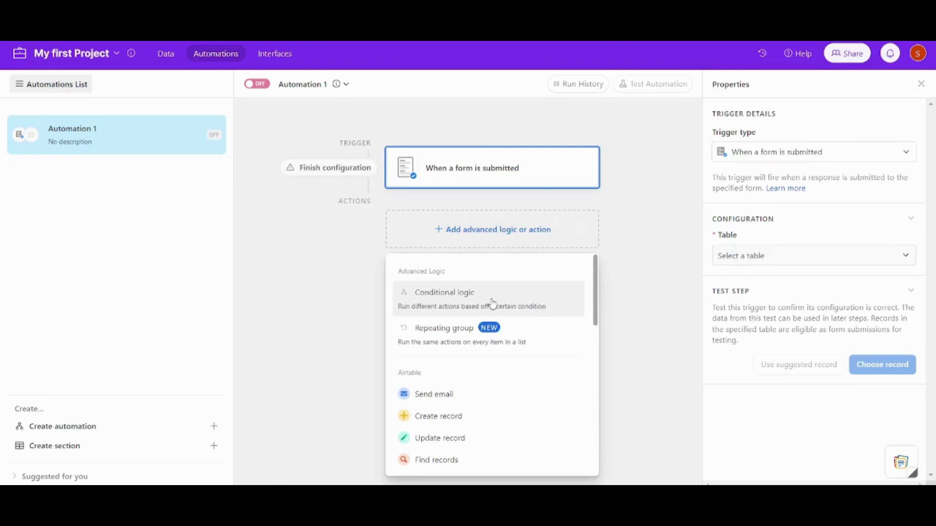
{"action": "left_click", "coordinate": [459, 424]}
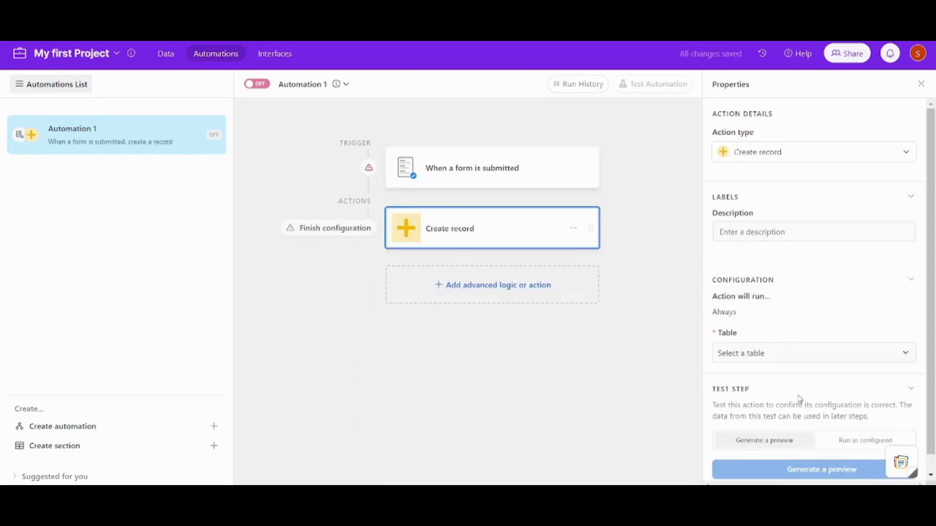
{"action": "left_click_drag", "start_coordinate": [933, 298], "coordinate": [935, 318]}
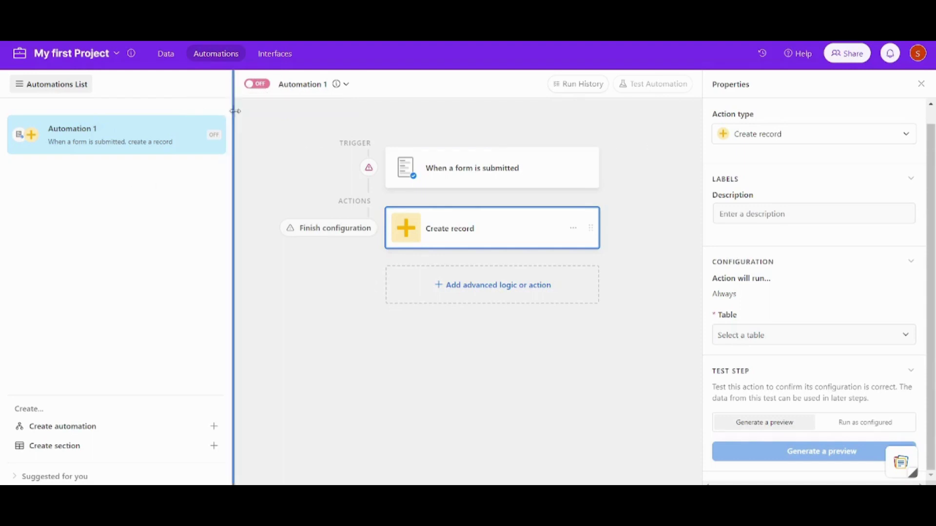
View the project's Overview interface, return to the home page and reopen the My first Project base.
{"action": "left_click", "coordinate": [267, 54]}
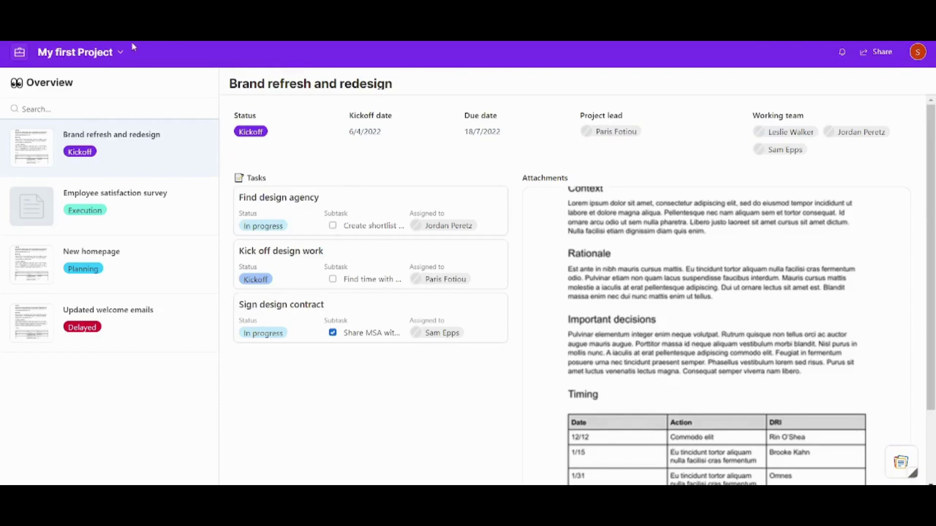
{"action": "left_click", "coordinate": [120, 54]}
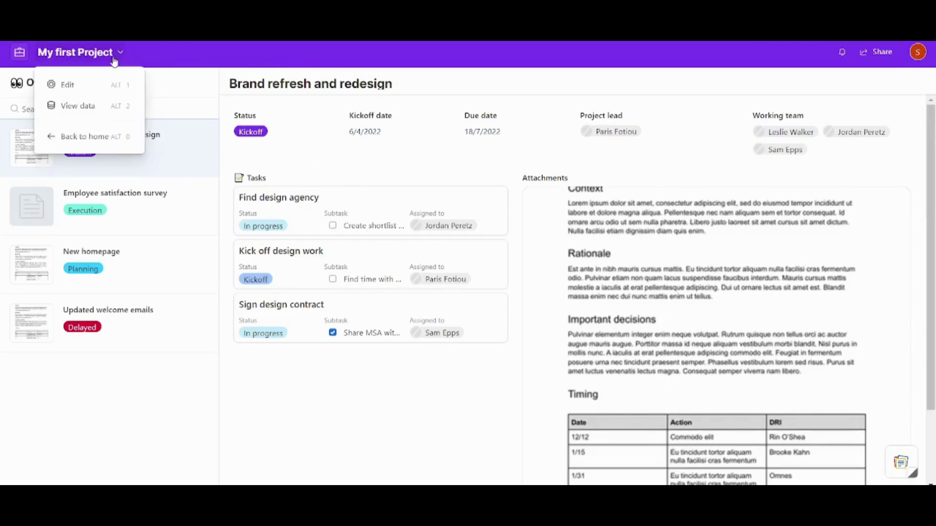
{"action": "left_click", "coordinate": [77, 138]}
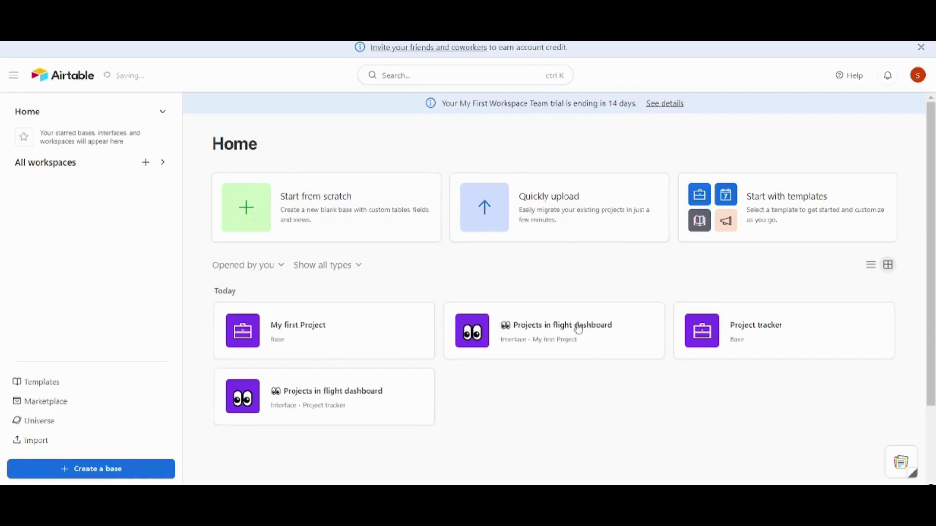
{"action": "left_click", "coordinate": [282, 340]}
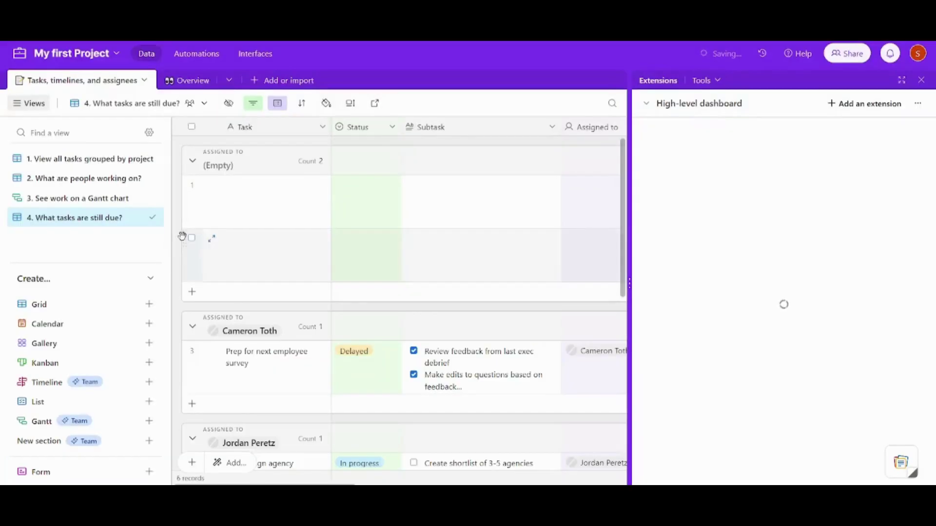
Create a form for the Tasks, timelines, and assignees table with the upgraded form builder and look over its fields.
{"action": "mouse_move", "coordinate": [107, 471]}
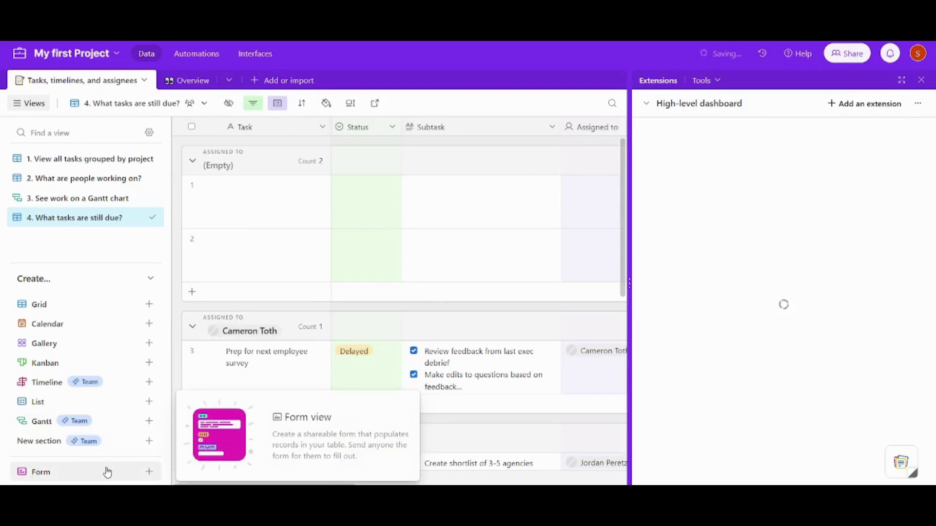
{"action": "left_click", "coordinate": [108, 472]}
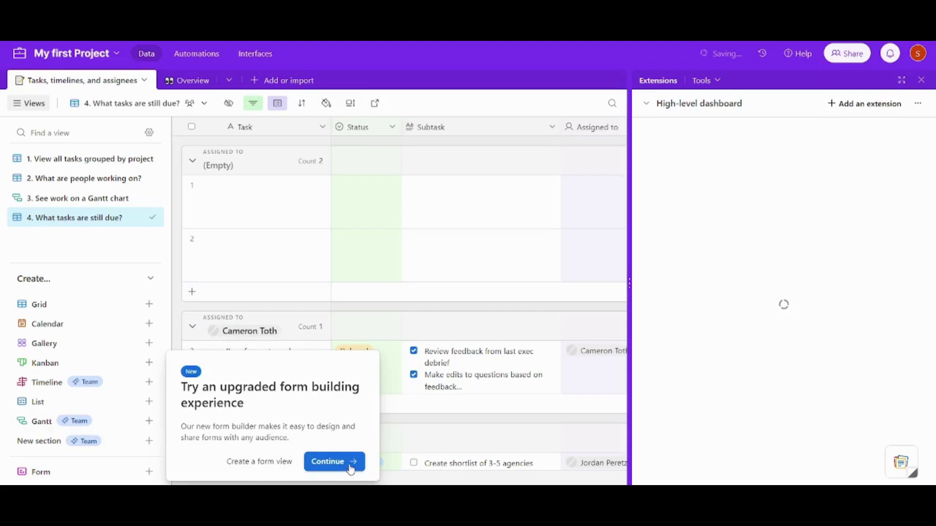
{"action": "left_click", "coordinate": [334, 462]}
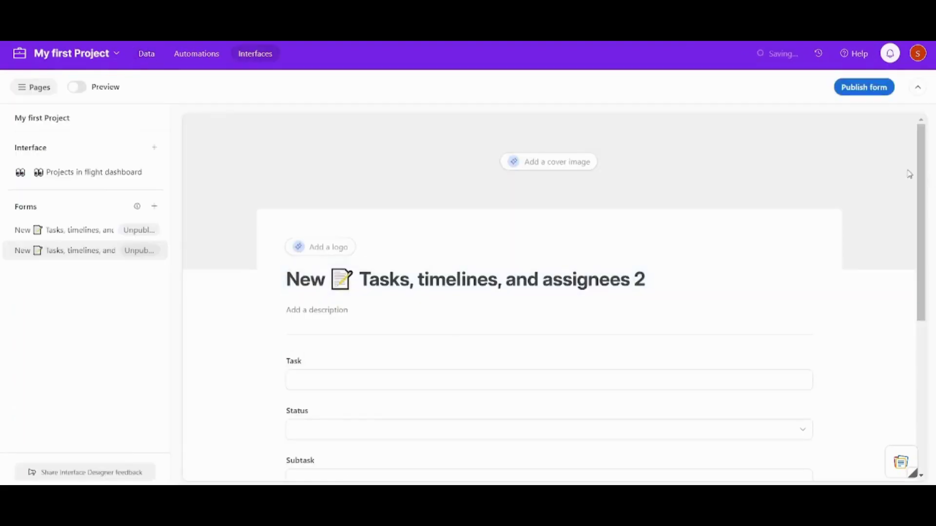
{"action": "left_click_drag", "start_coordinate": [920, 174], "coordinate": [910, 205]}
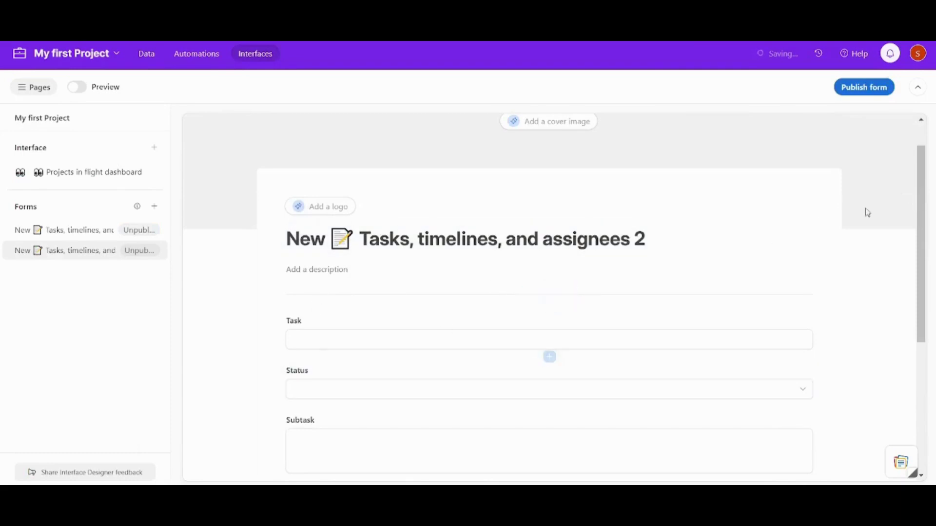
{"action": "left_click_drag", "start_coordinate": [917, 221], "coordinate": [921, 288]}
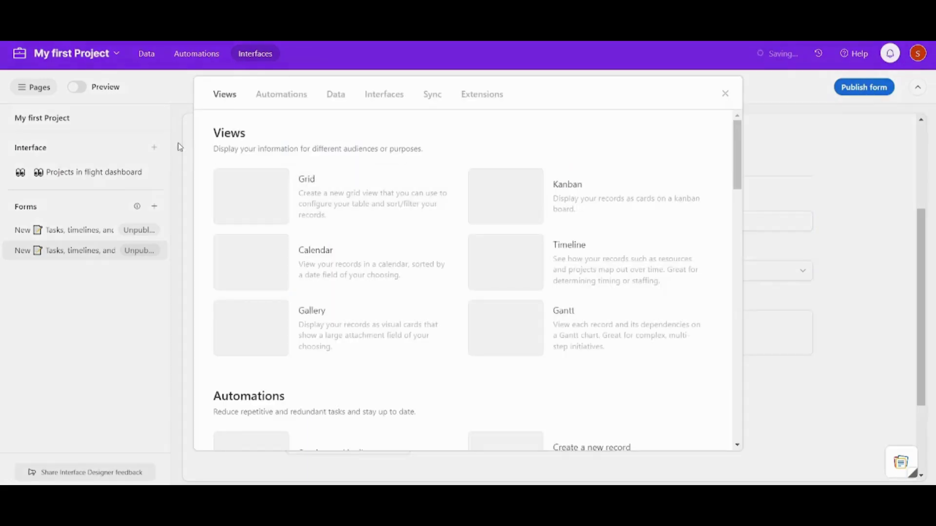
Examine the form editor with the base header collapsed, including the full form layout, the page list and the form settings.
{"action": "left_click", "coordinate": [179, 147]}
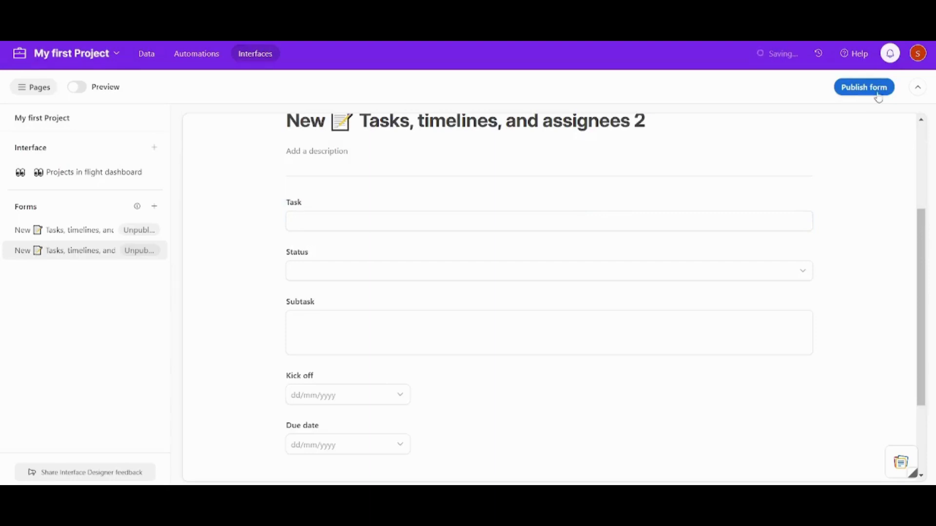
{"action": "left_click", "coordinate": [918, 89]}
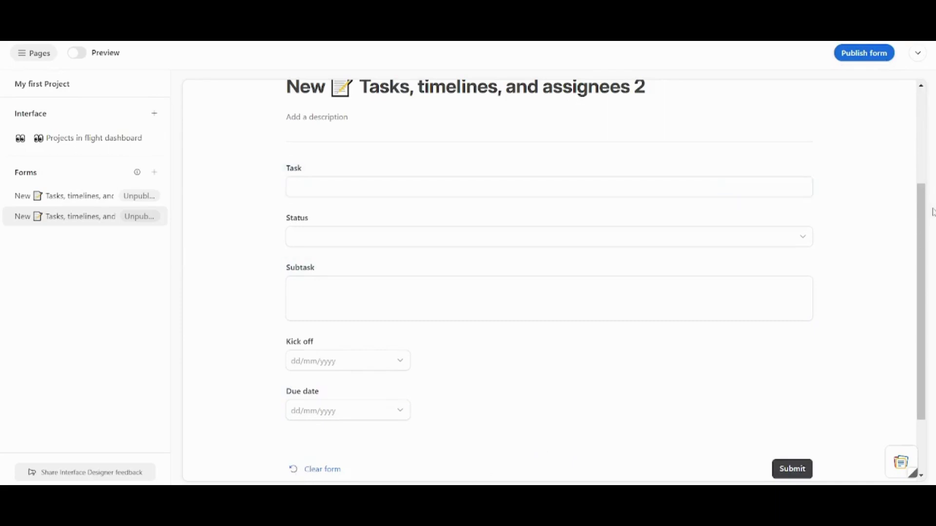
{"action": "left_click_drag", "start_coordinate": [924, 253], "coordinate": [903, 109]}
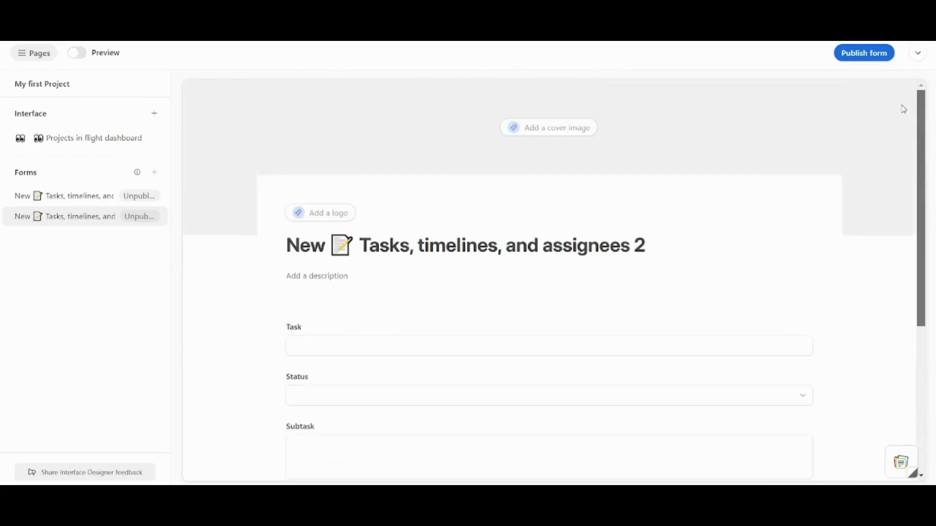
{"action": "left_click", "coordinate": [38, 57]}
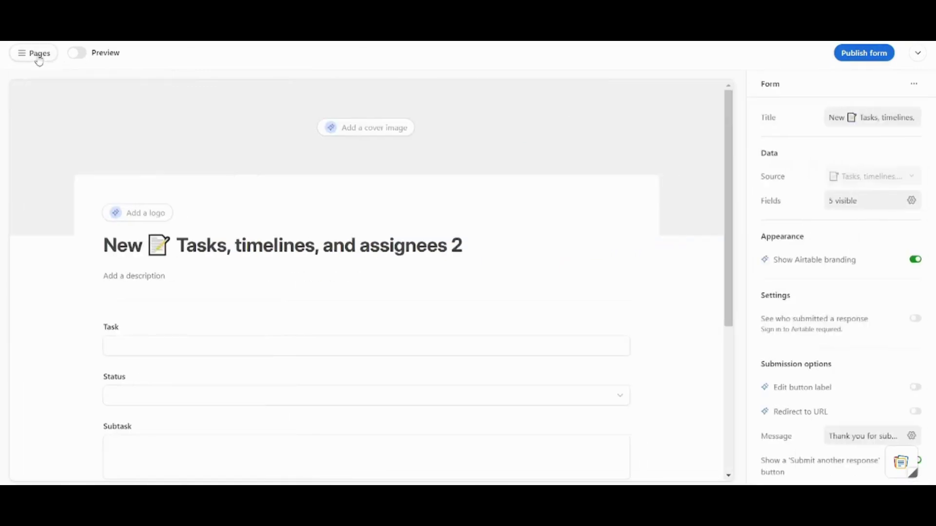
{"action": "left_click", "coordinate": [39, 58]}
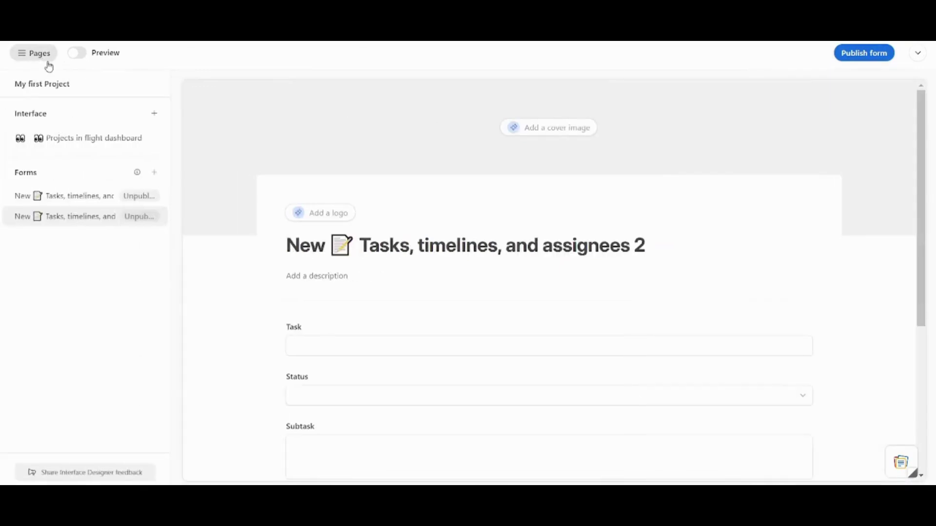
{"action": "left_click", "coordinate": [94, 87]}
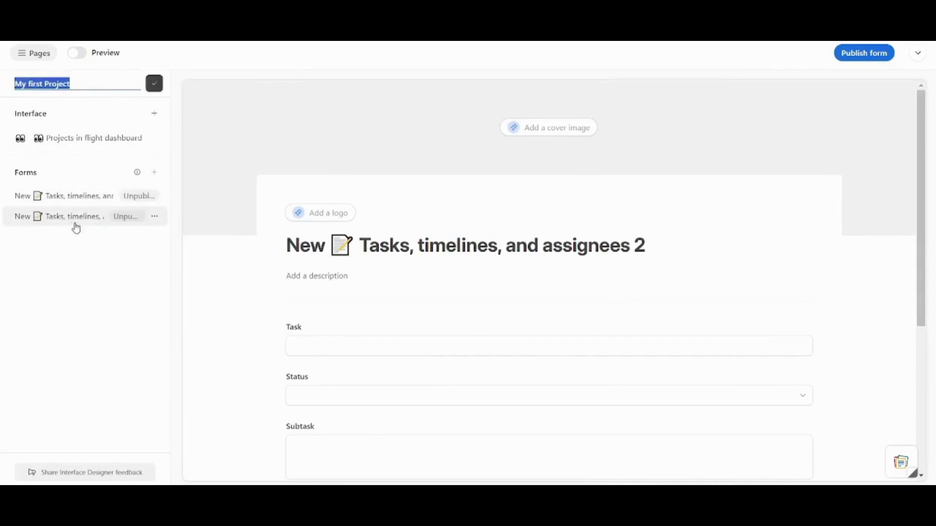
{"action": "key", "text": "Escape"}
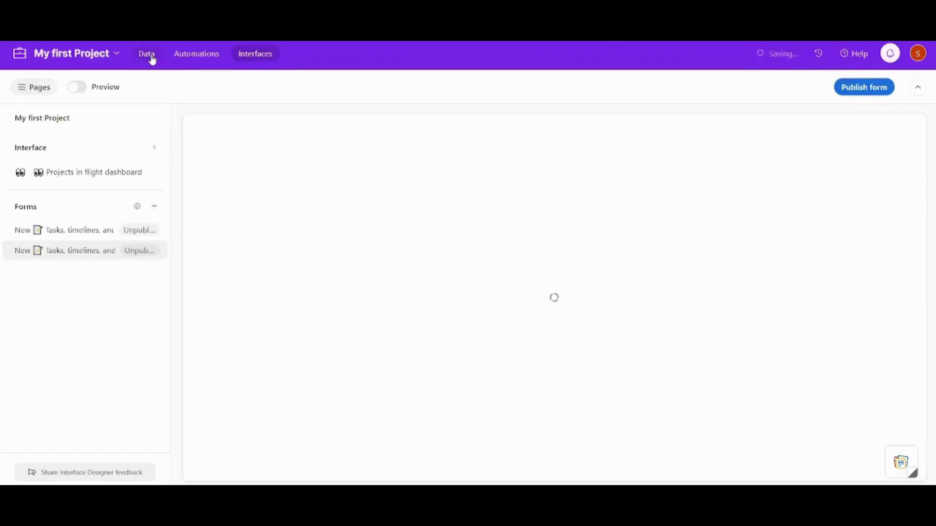
Return to the task table, look through its grouped records and view the base guide of My first Project.
{"action": "left_click", "coordinate": [152, 60]}
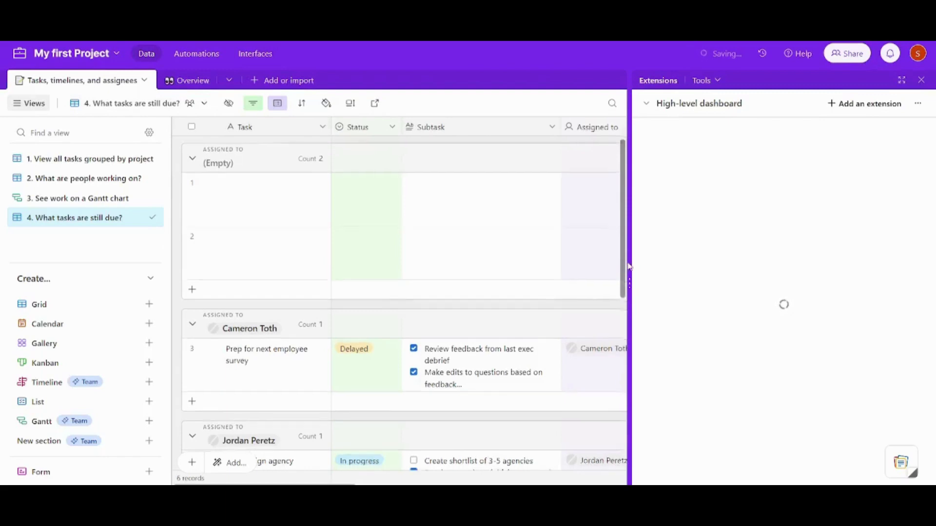
{"action": "left_click_drag", "start_coordinate": [622, 246], "coordinate": [631, 326]}
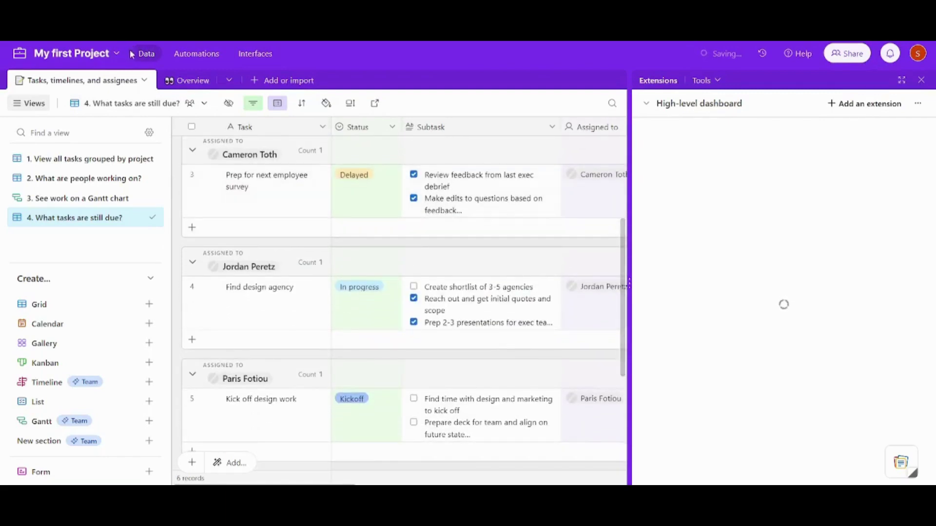
{"action": "left_click", "coordinate": [74, 58]}
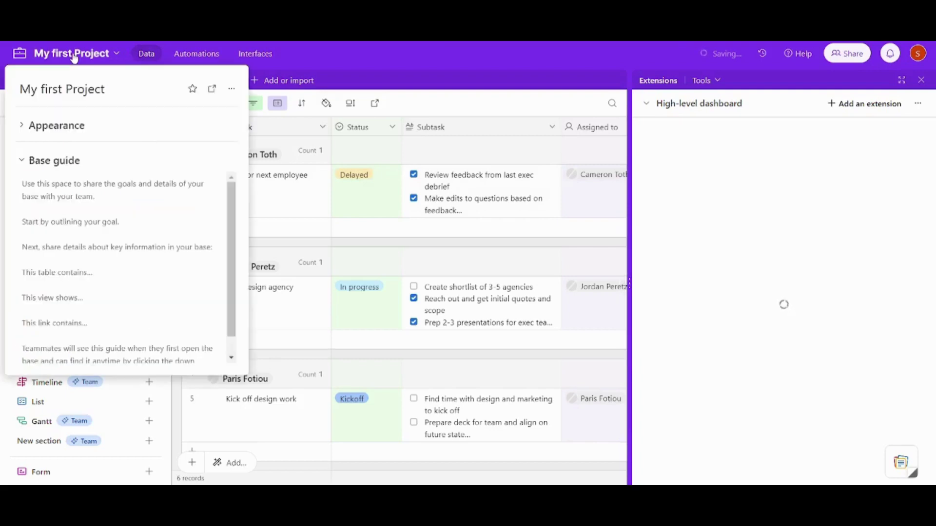
{"action": "left_click", "coordinate": [74, 58]}
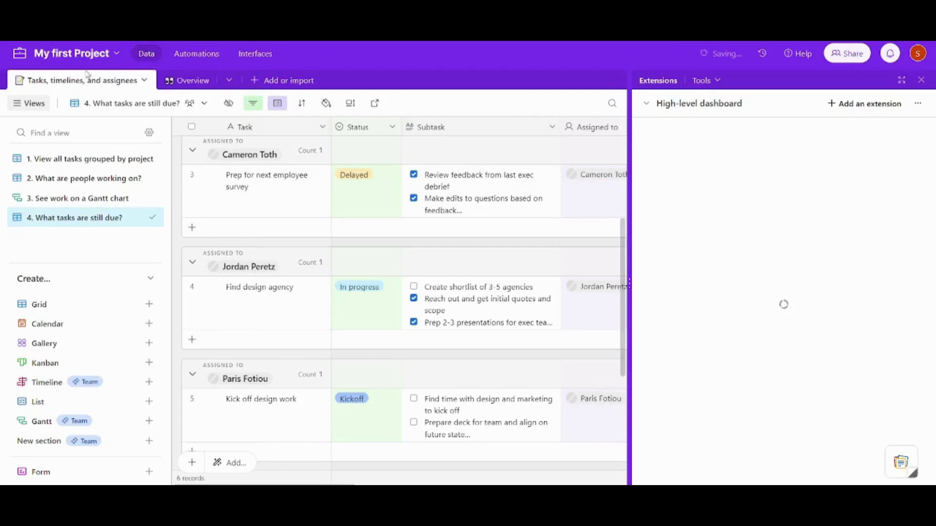
{"action": "left_click", "coordinate": [103, 58]}
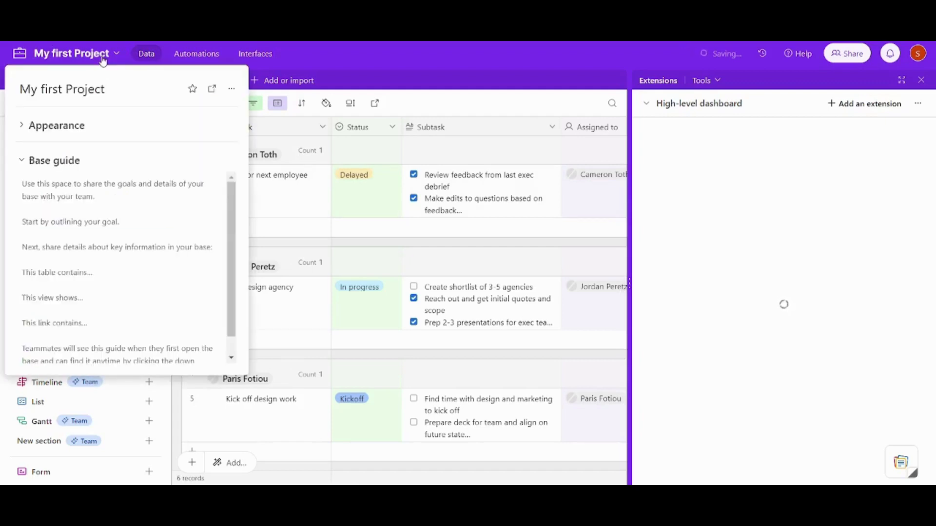
{"action": "left_click", "coordinate": [103, 59]}
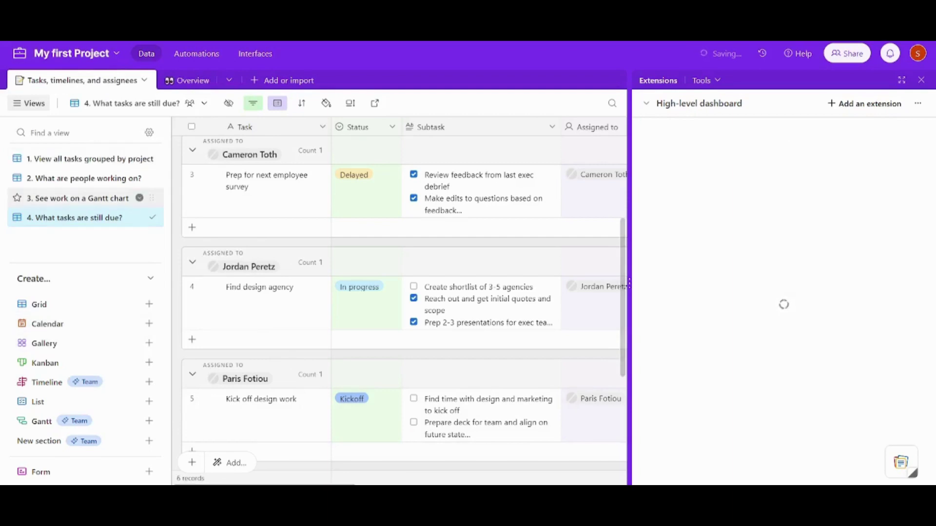
Start a new base from scratch on the home page with a yellow theme color, leaving it unnamed and skipping the remaining setup.
{"action": "left_click", "coordinate": [20, 55]}
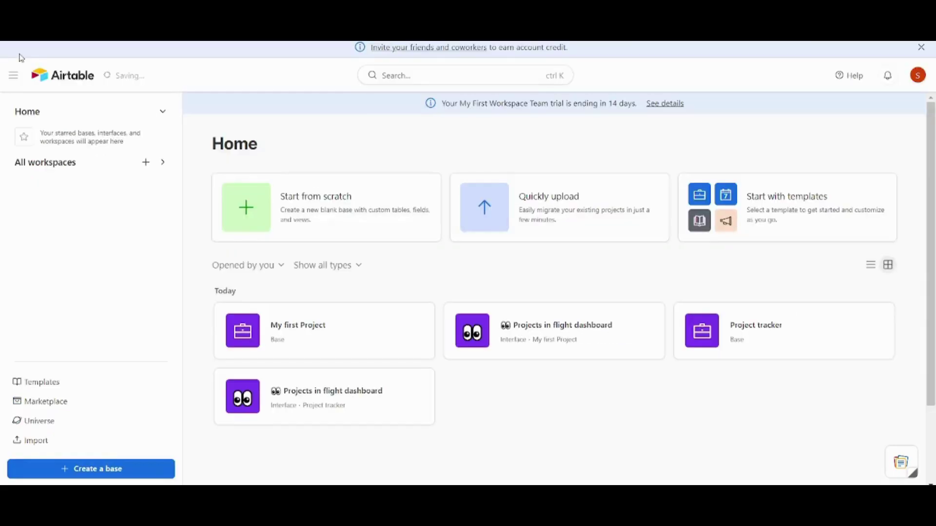
{"action": "left_click", "coordinate": [248, 195]}
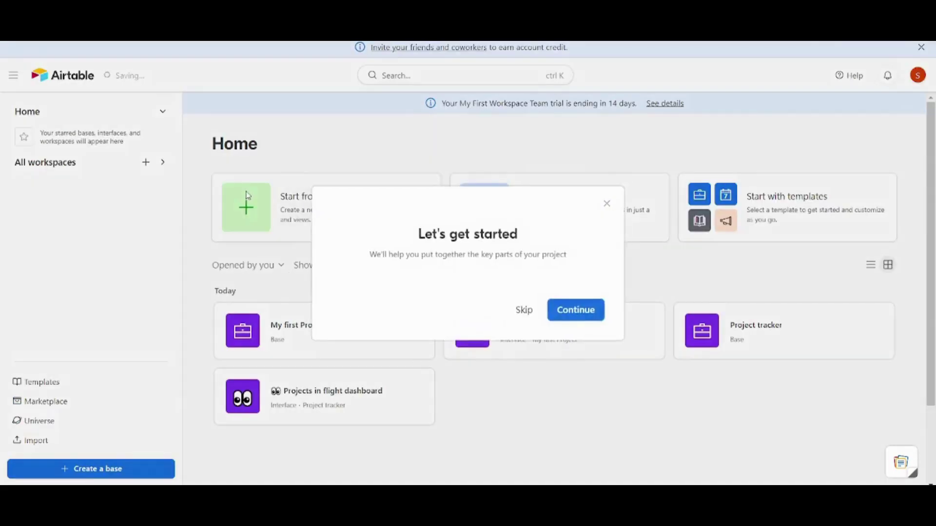
{"action": "left_click", "coordinate": [573, 314]}
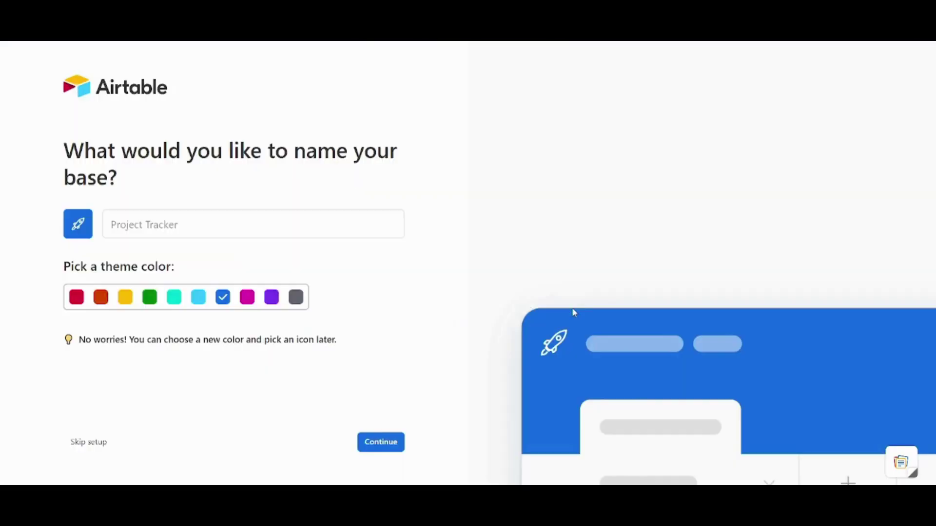
{"action": "left_click", "coordinate": [125, 297]}
{"action": "left_click", "coordinate": [372, 444]}
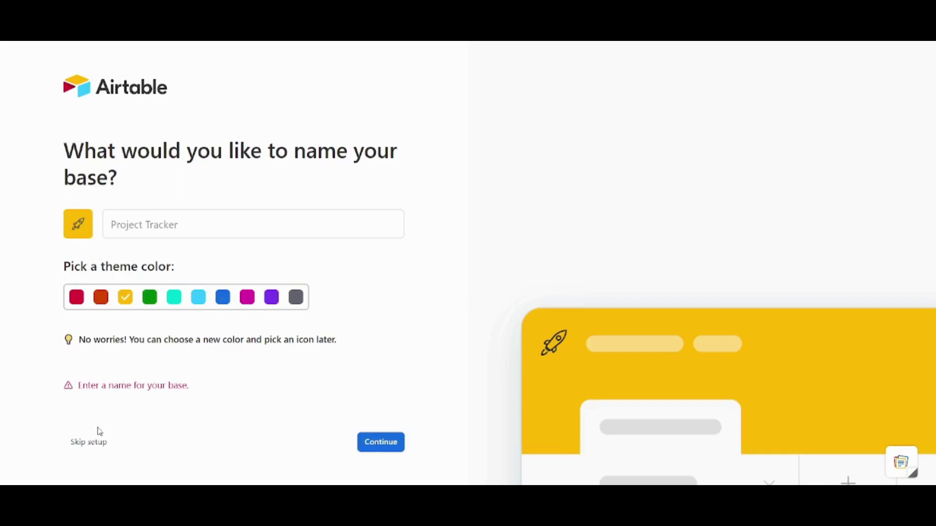
{"action": "left_click", "coordinate": [93, 442]}
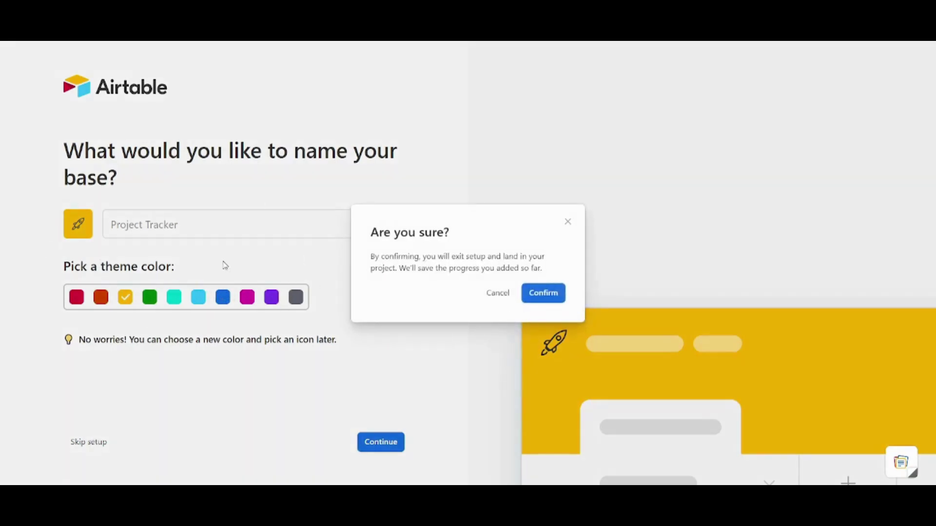
{"action": "left_click", "coordinate": [553, 293]}
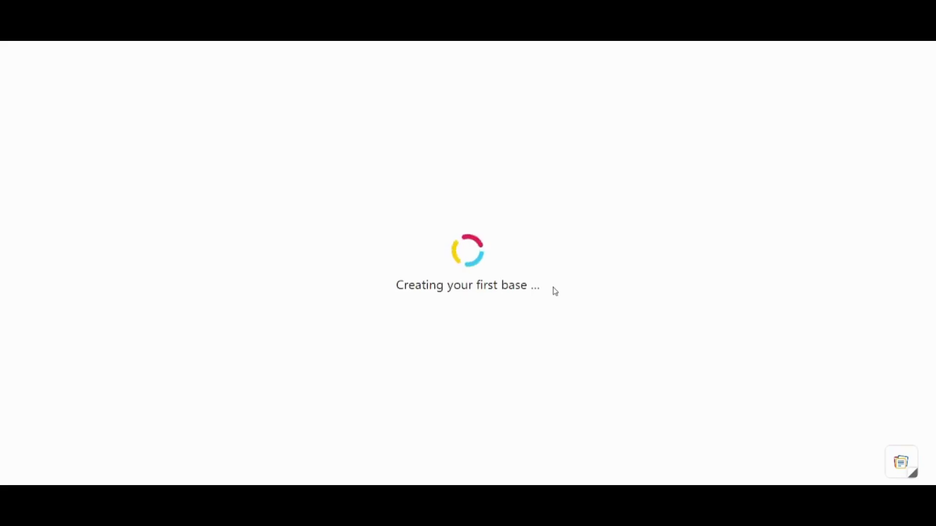